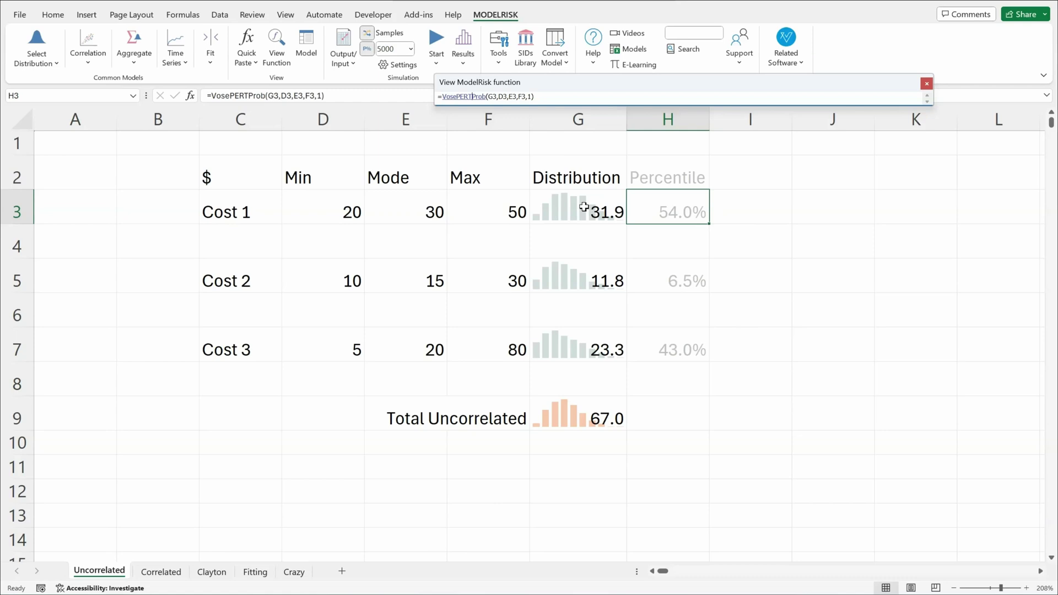
Inspect Cost 1's VosePERT distribution details and its percentile formula in H3.
left_click(584, 206)
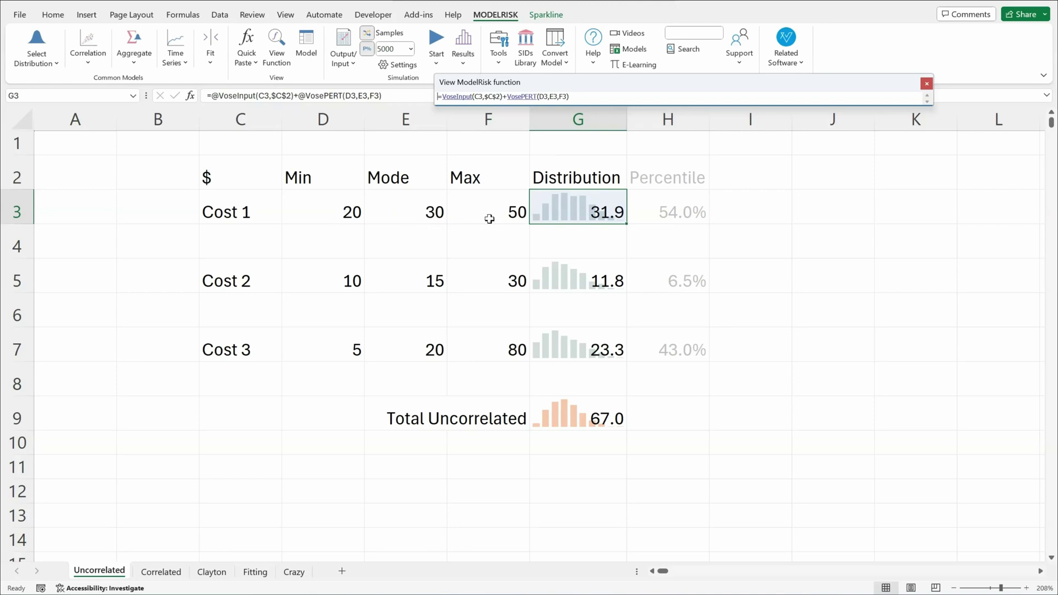
left_click(521, 97)
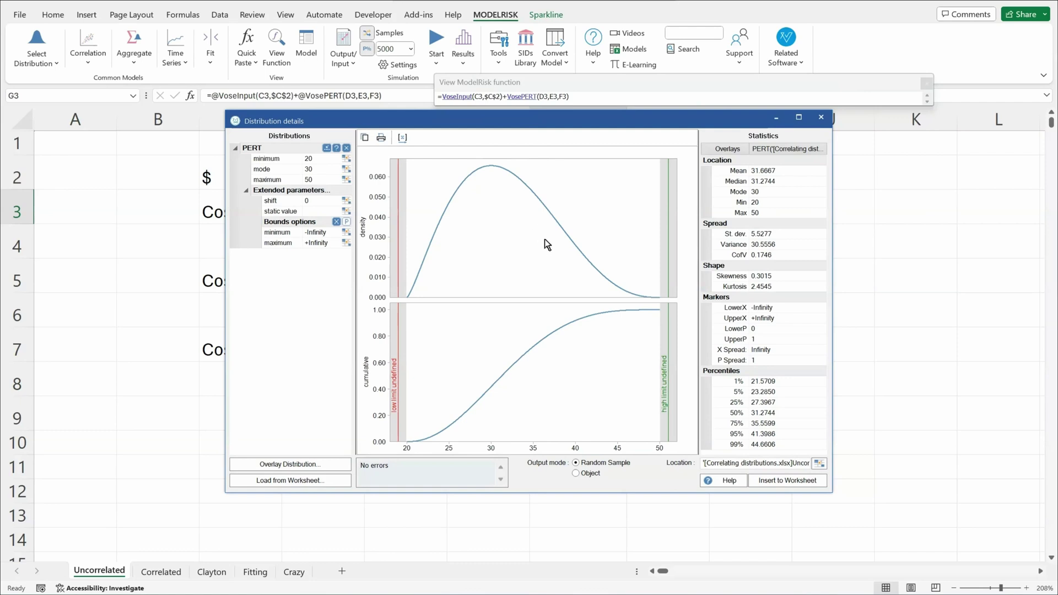
left_click(821, 118)
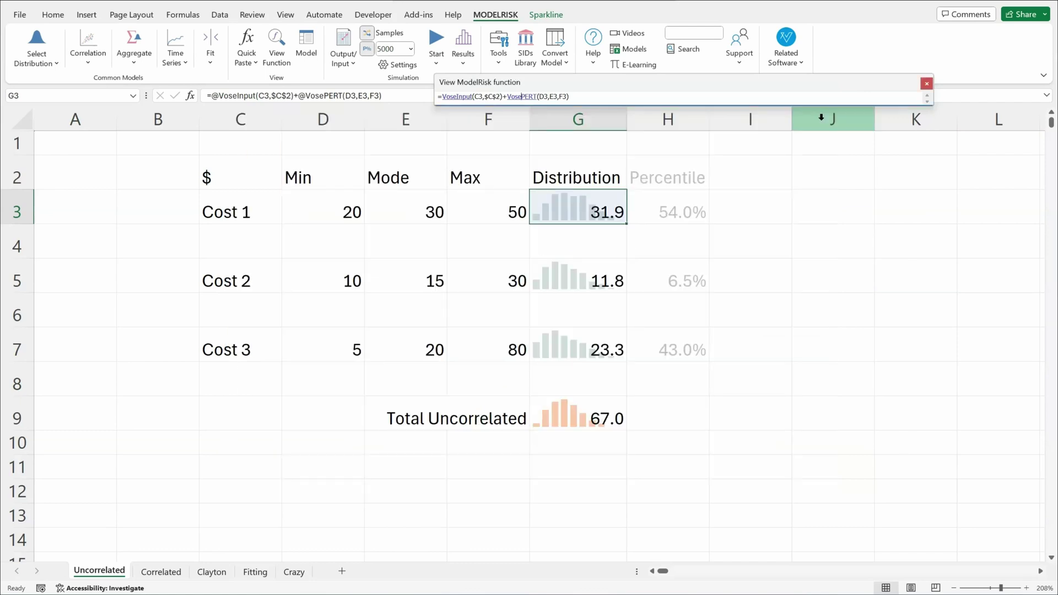
left_click(661, 208)
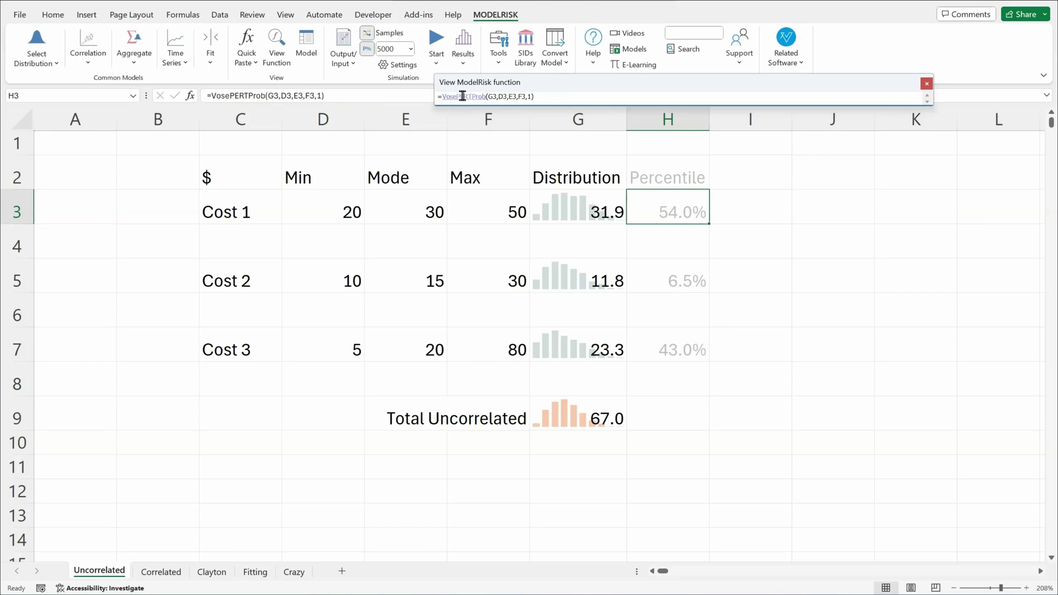
left_click(463, 96)
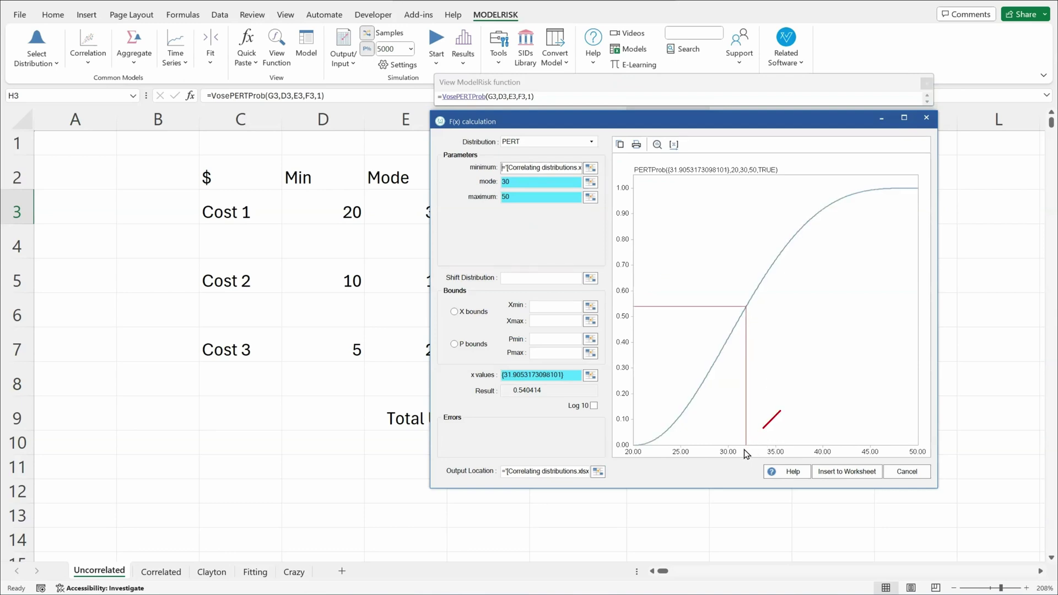
mouse_move(720, 117)
left_mouse_down()
mouse_move(703, 261)
mouse_move(607, 173)
left_mouse_up()
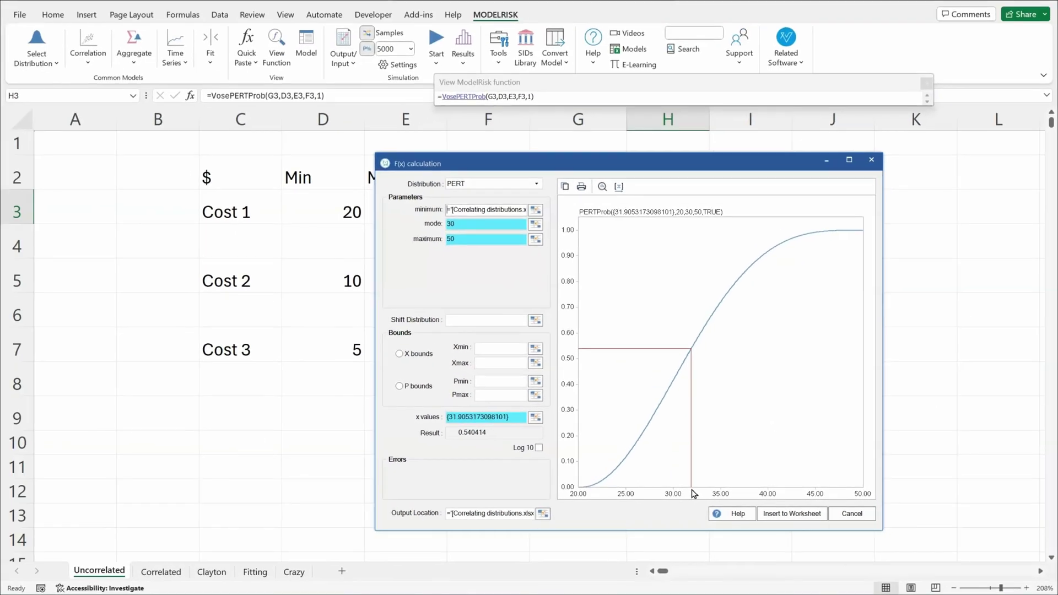
left_click(849, 516)
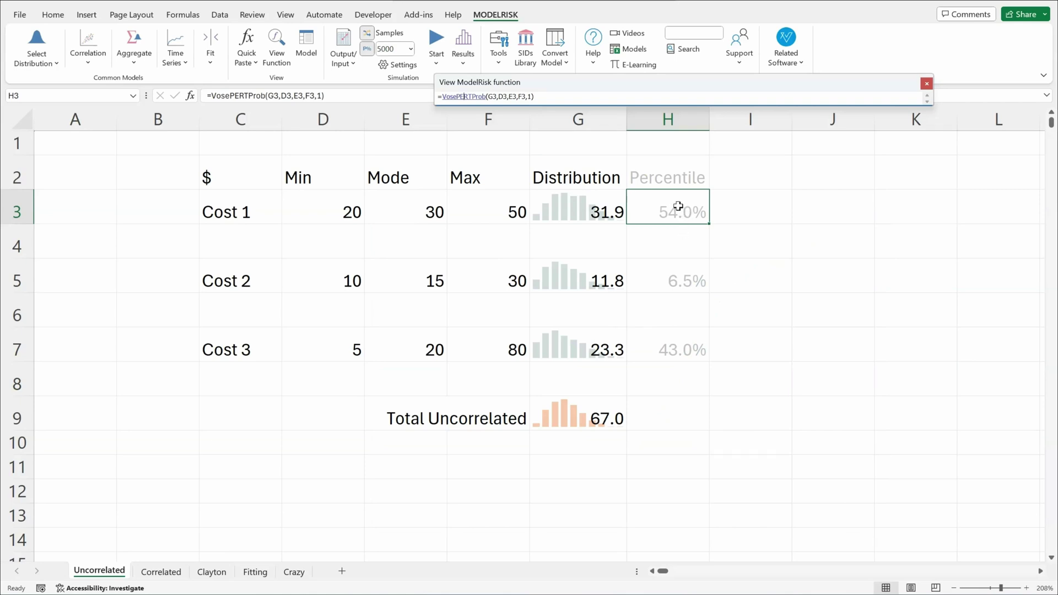
Check the Cost 2 and Cost 3 percentile formulas, then recalculate with F9 for new samples.
left_click(668, 282)
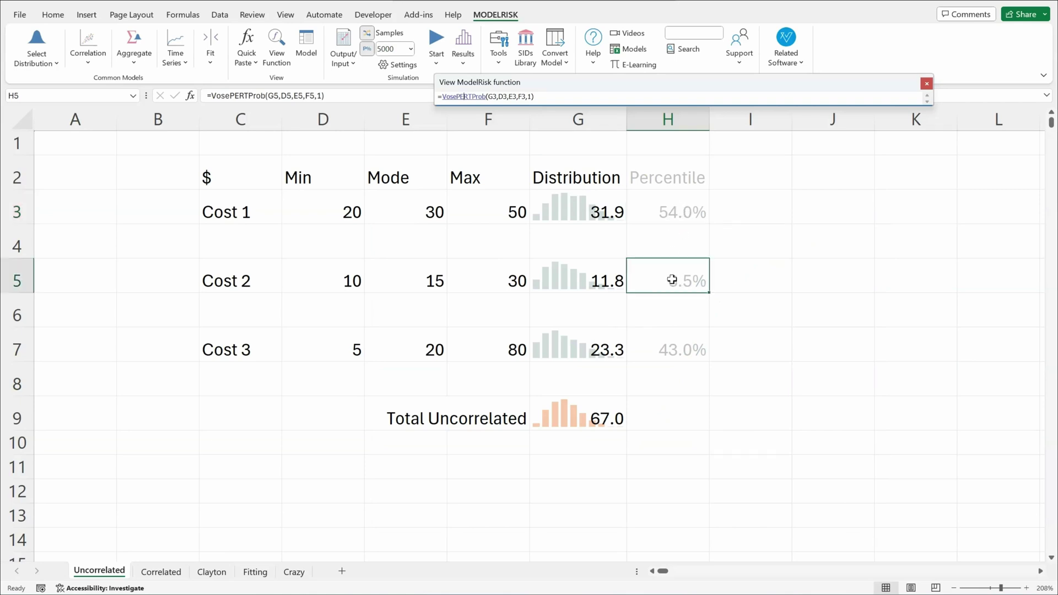
left_click(680, 352)
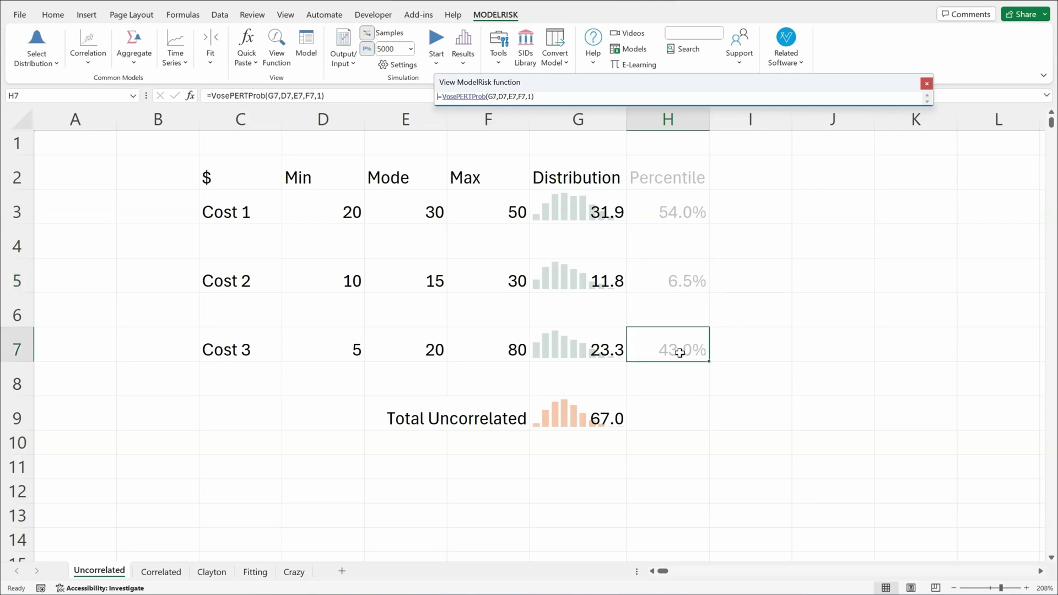
key("F9")
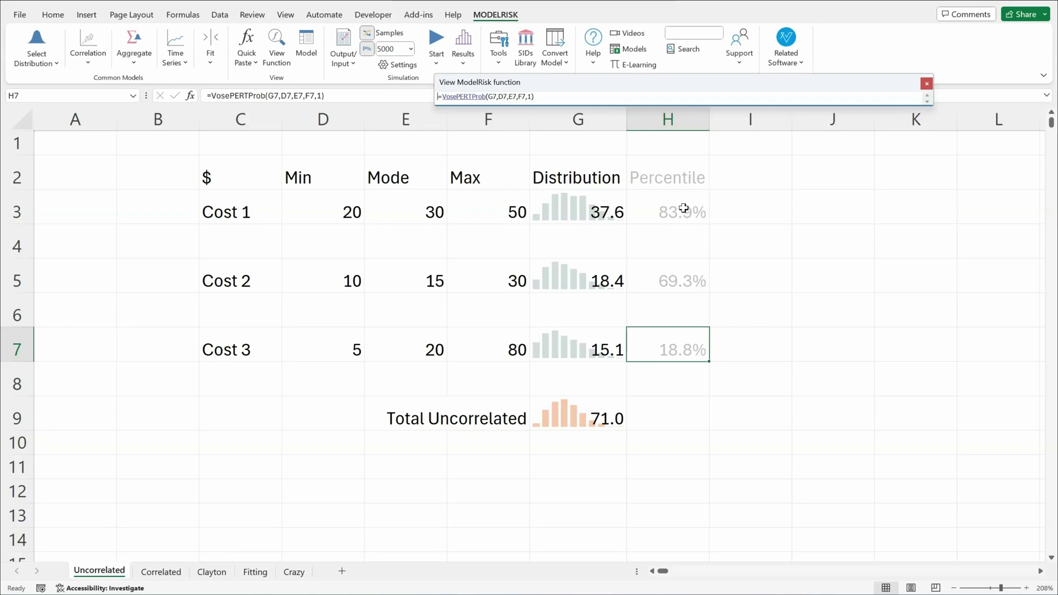
On the Correlated sheet, inspect Cost 4's distribution in G3 and percentile in H3.
left_click(161, 572)
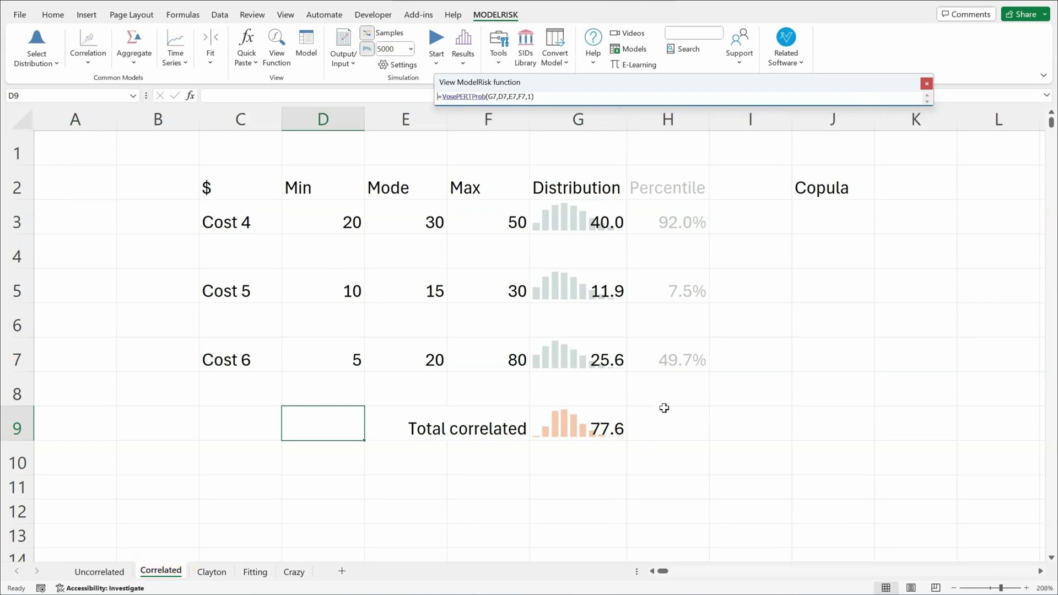
left_click(592, 221)
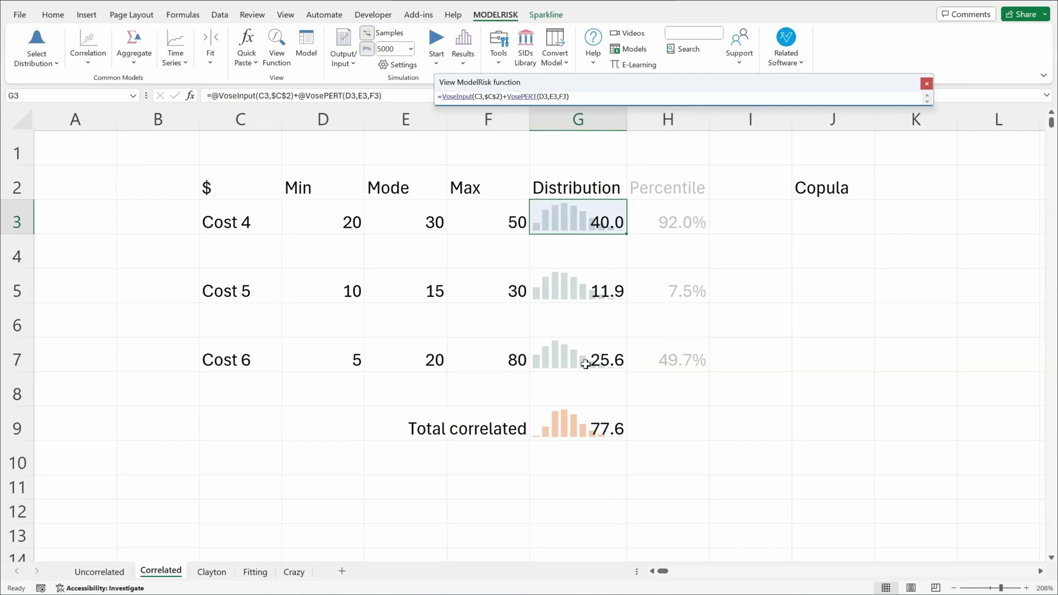
left_click(673, 226)
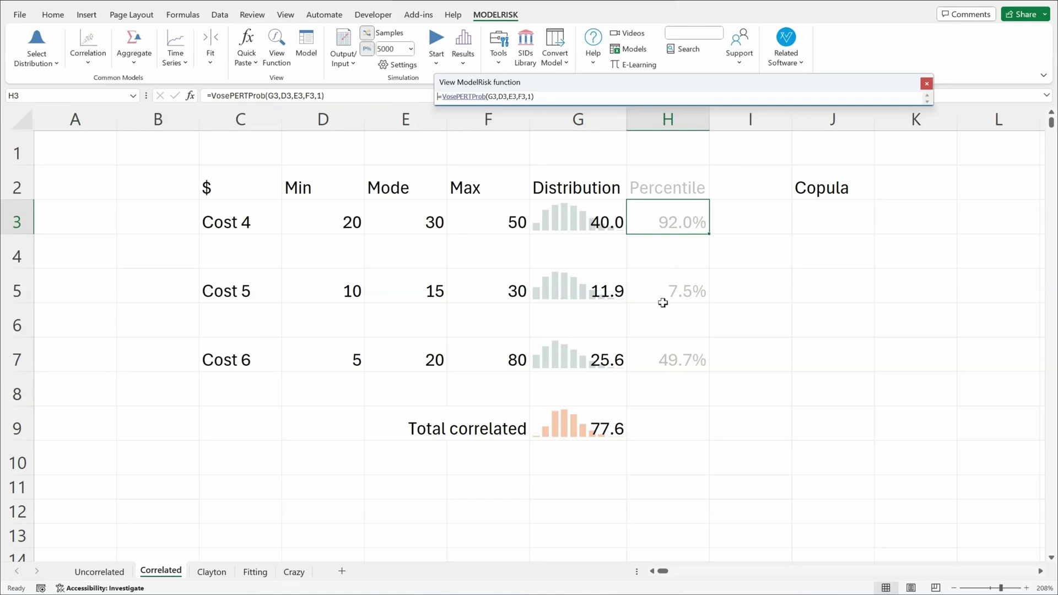
Select the Cost 4, 5 and 6 distributions in G3, G5 and G7 together.
left_click(574, 222)
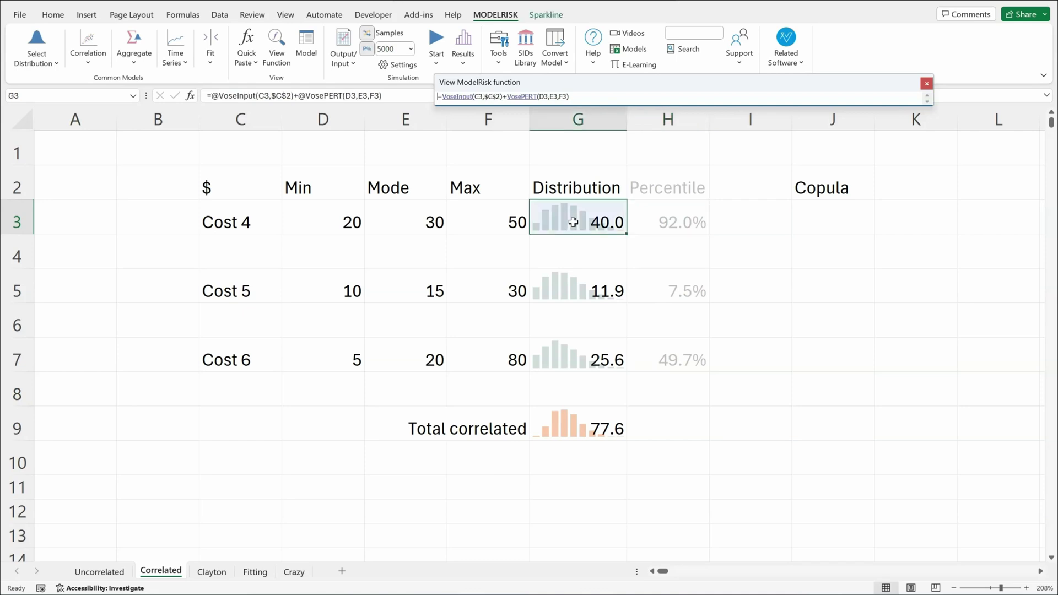
left_click(581, 286, "ctrl")
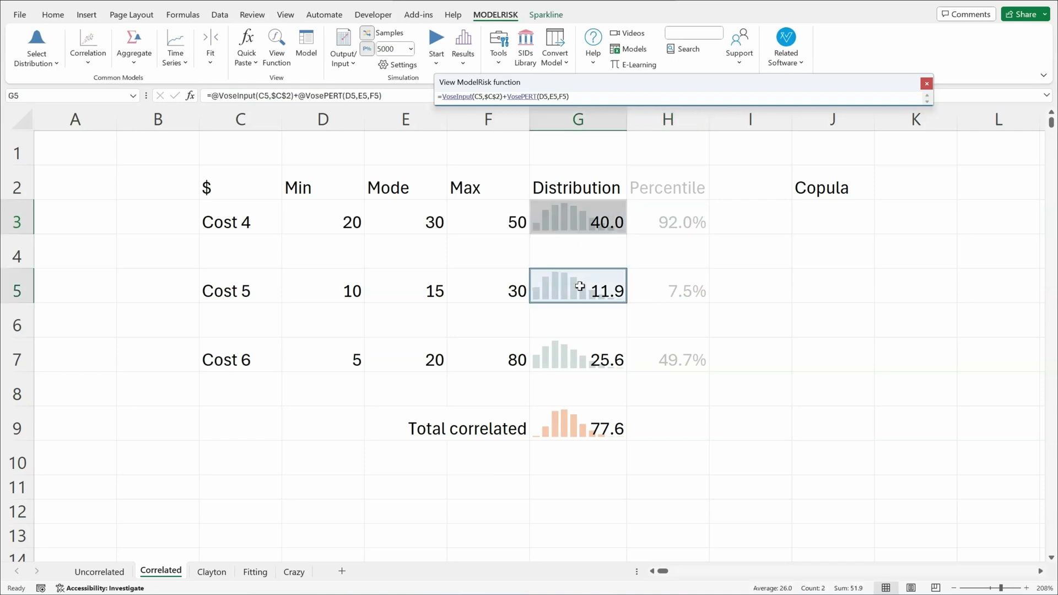
left_click(583, 352, "ctrl")
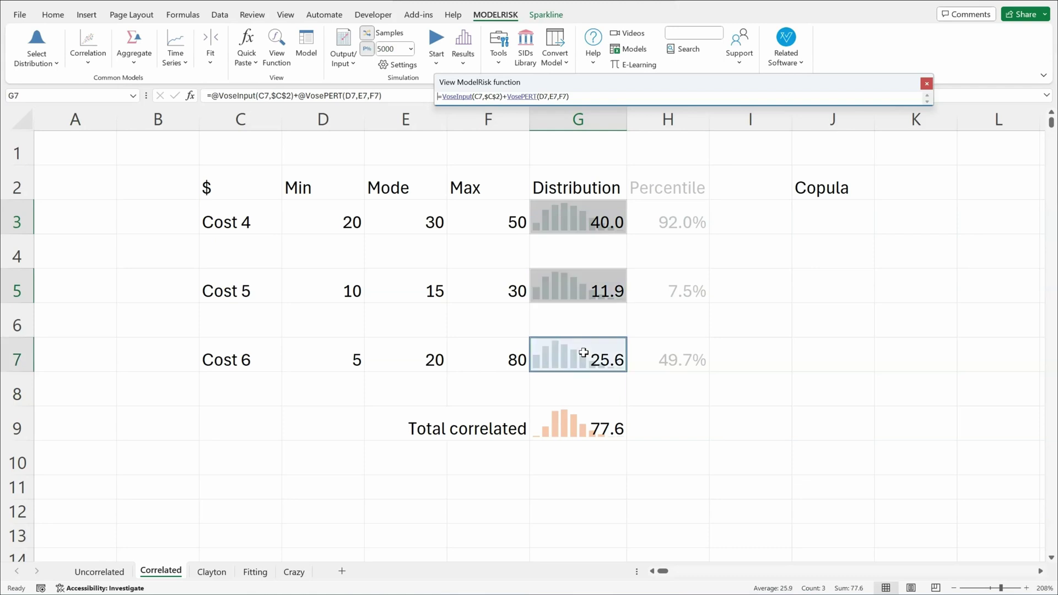
Open ModelRisk Correlate for the selection and preview the 0.9, 0.8 and 0.7 pairwise scatter plots.
right_click(573, 221)
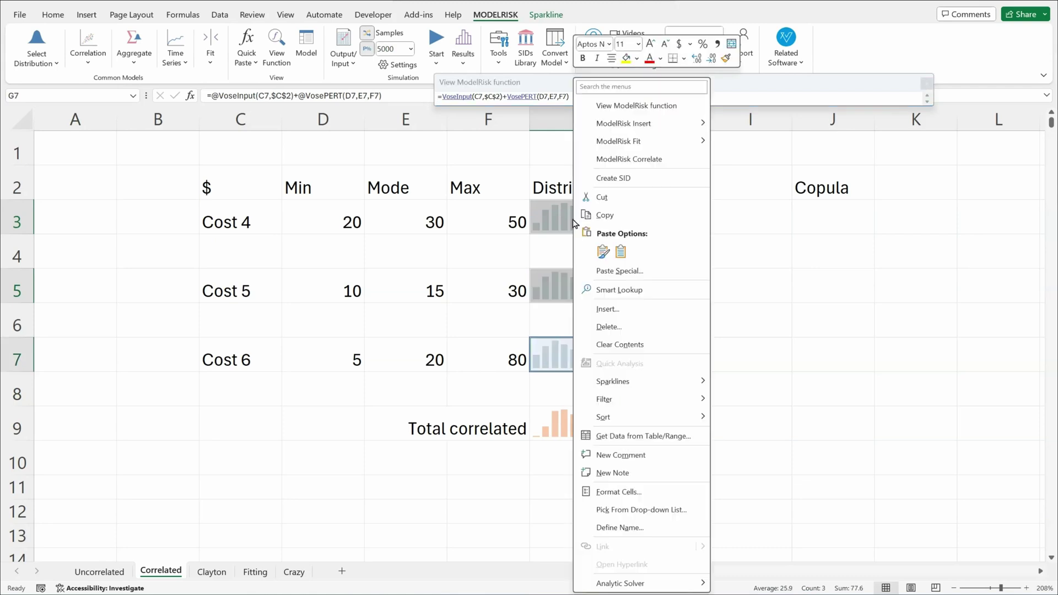
left_click(671, 167)
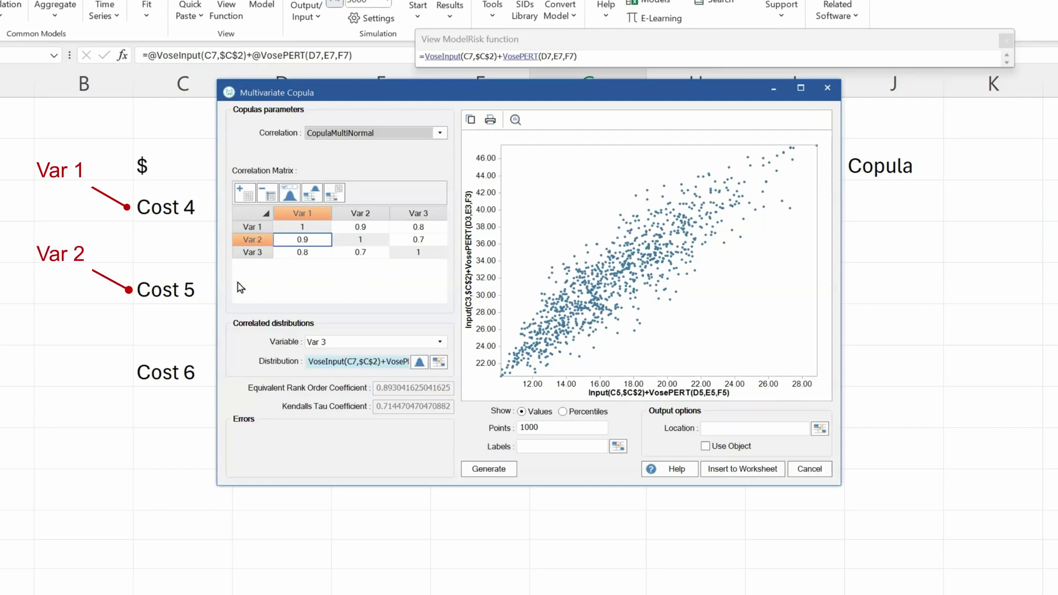
left_click(370, 226)
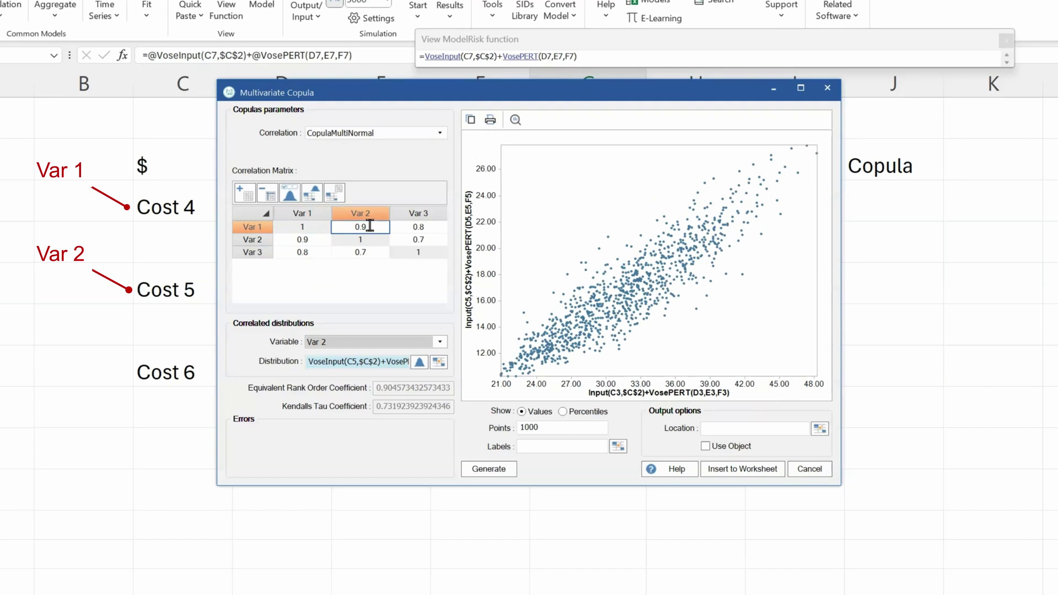
left_click(432, 230)
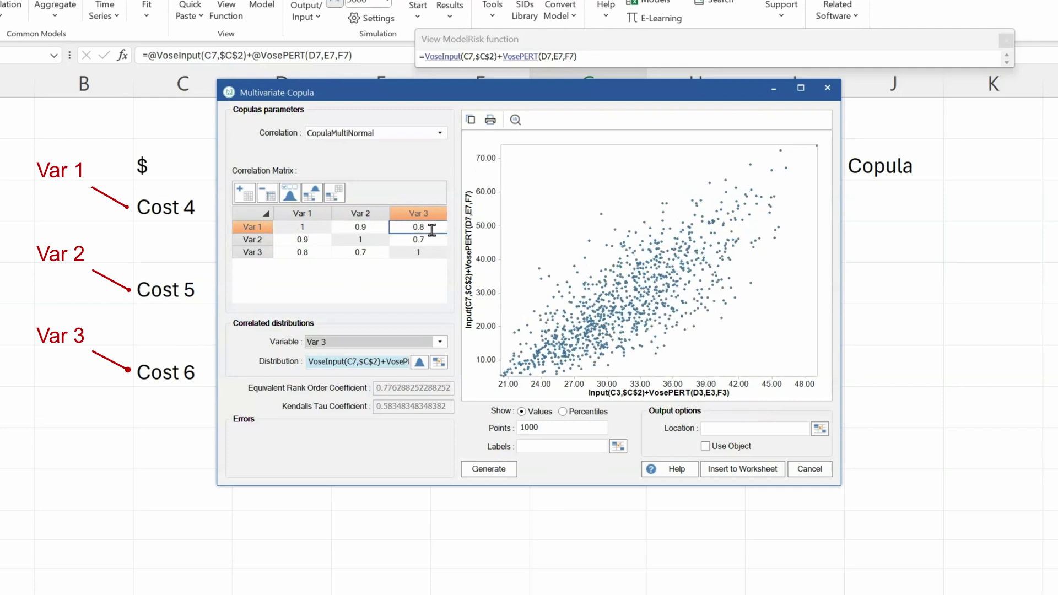
left_click(432, 239)
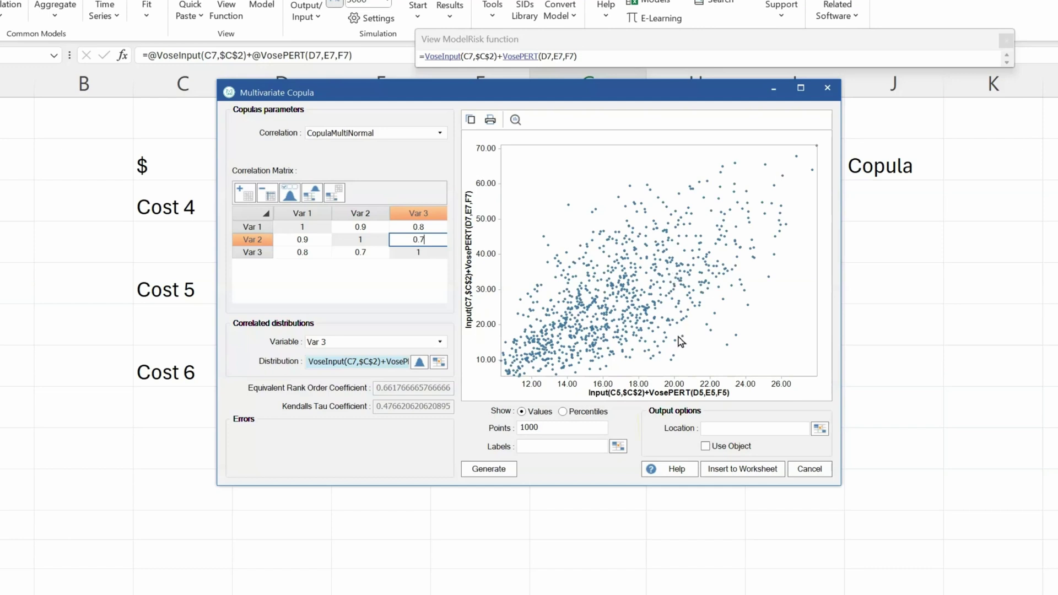
Set the copula output location to J3:J5 under the Copula heading.
left_click(826, 433)
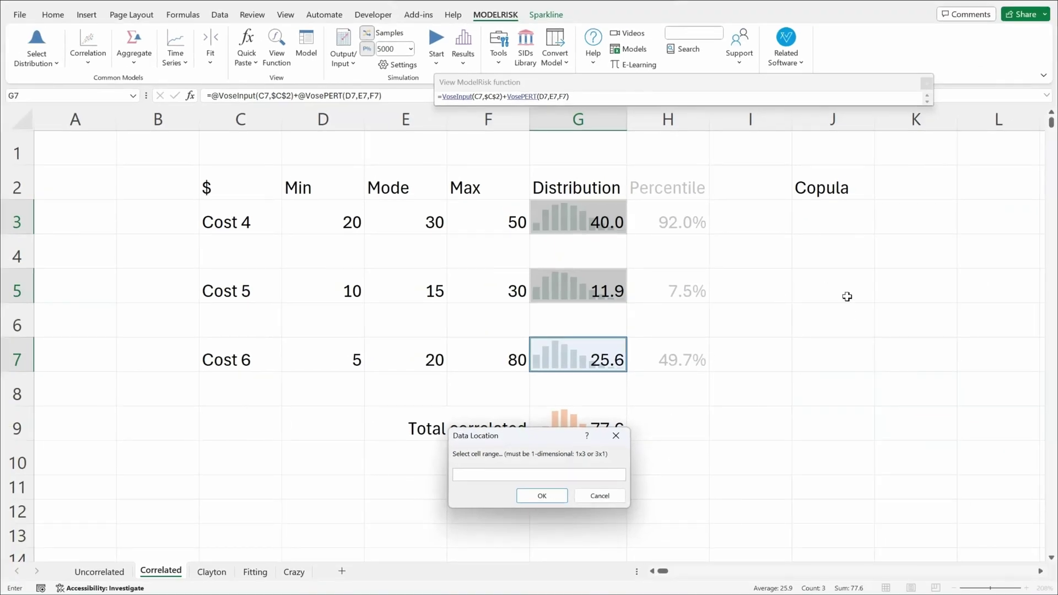
left_click_drag(822, 219, 825, 280)
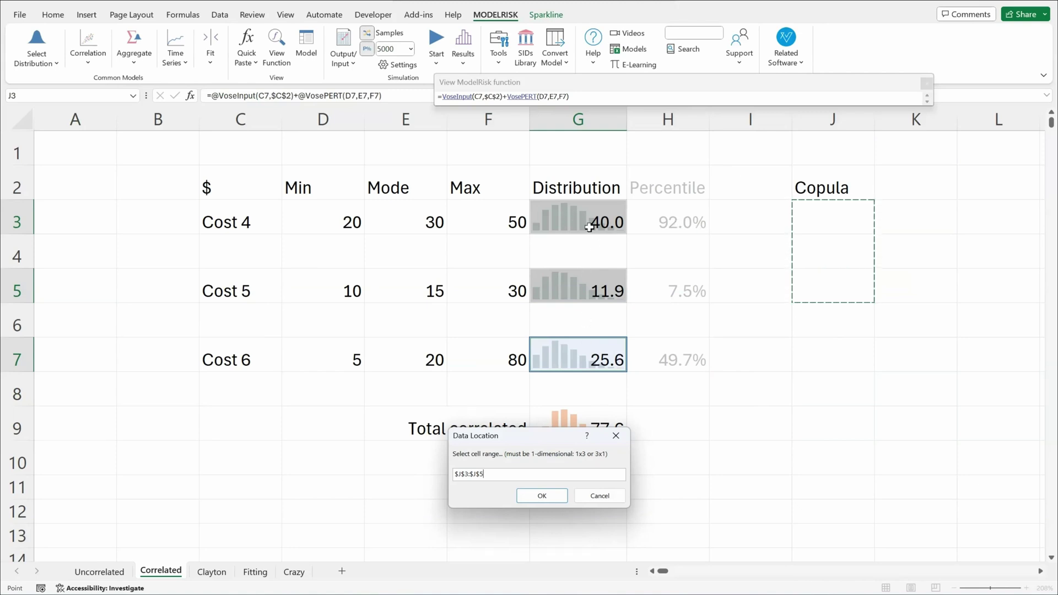
left_click(544, 496)
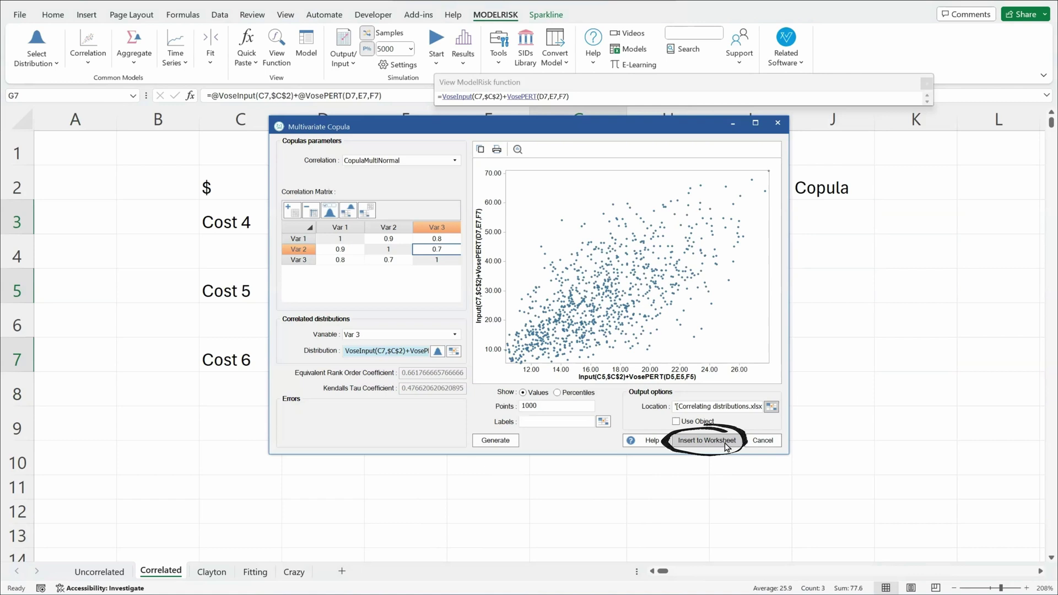
Insert the VoseCopulaMultiNormal into J3:J5, recalculate three times and confirm G3's VosePERT uses J3.
left_click(727, 446)
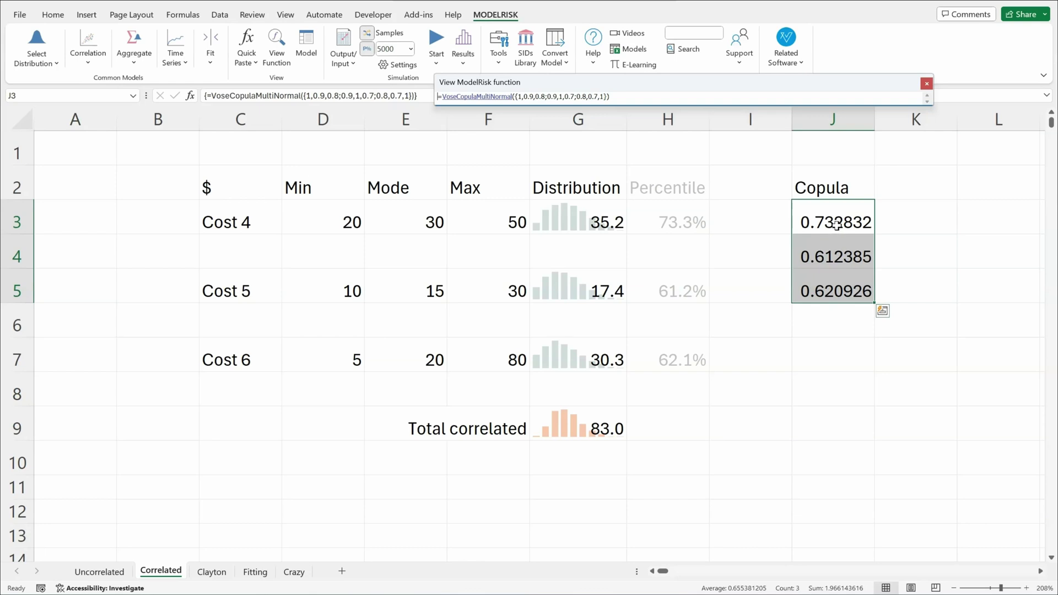
key("F9")
key("F9")
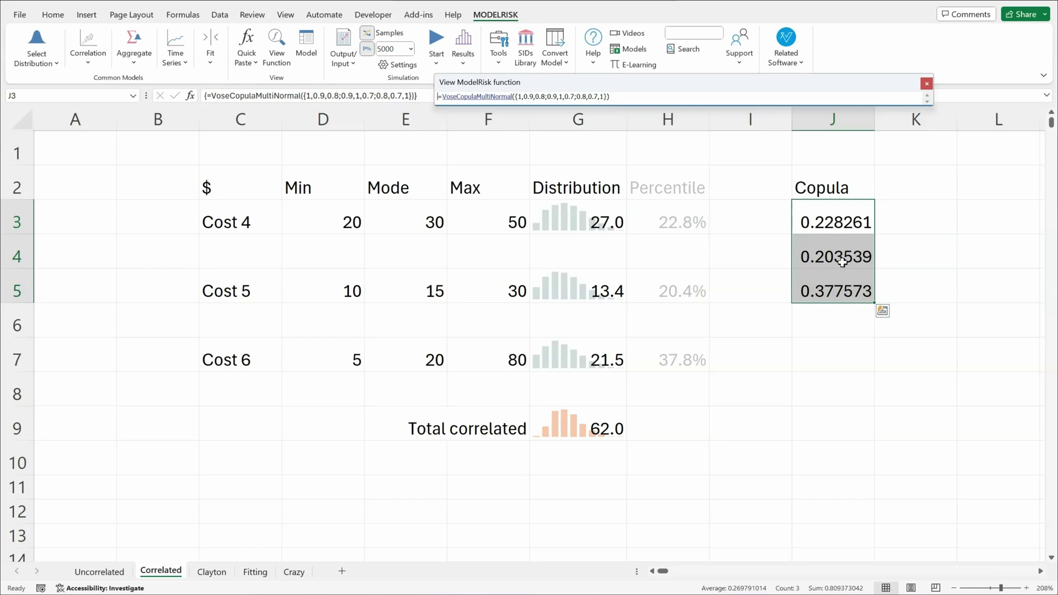
key("F9")
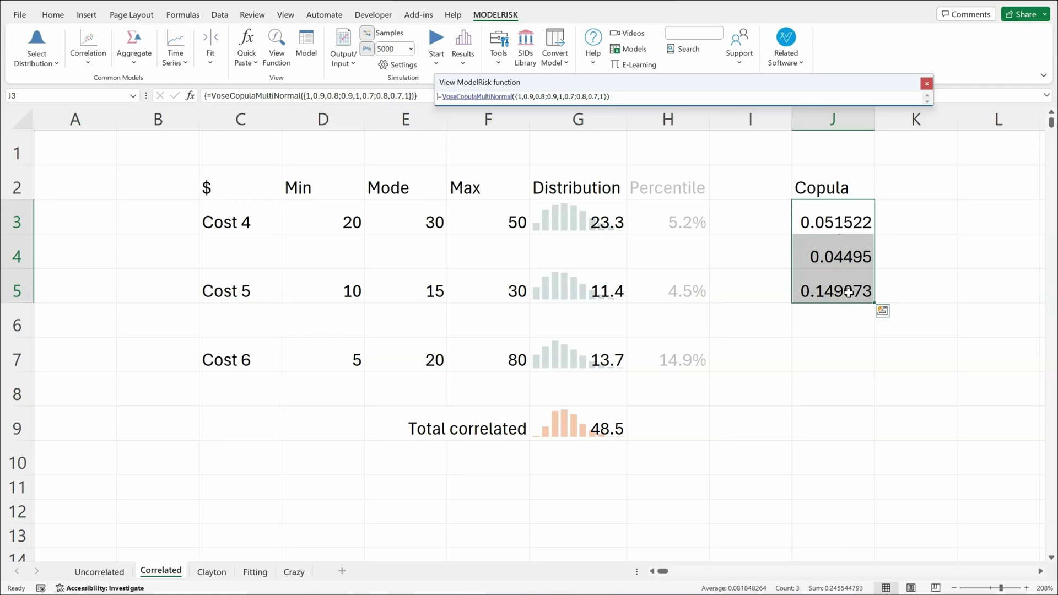
key("F9")
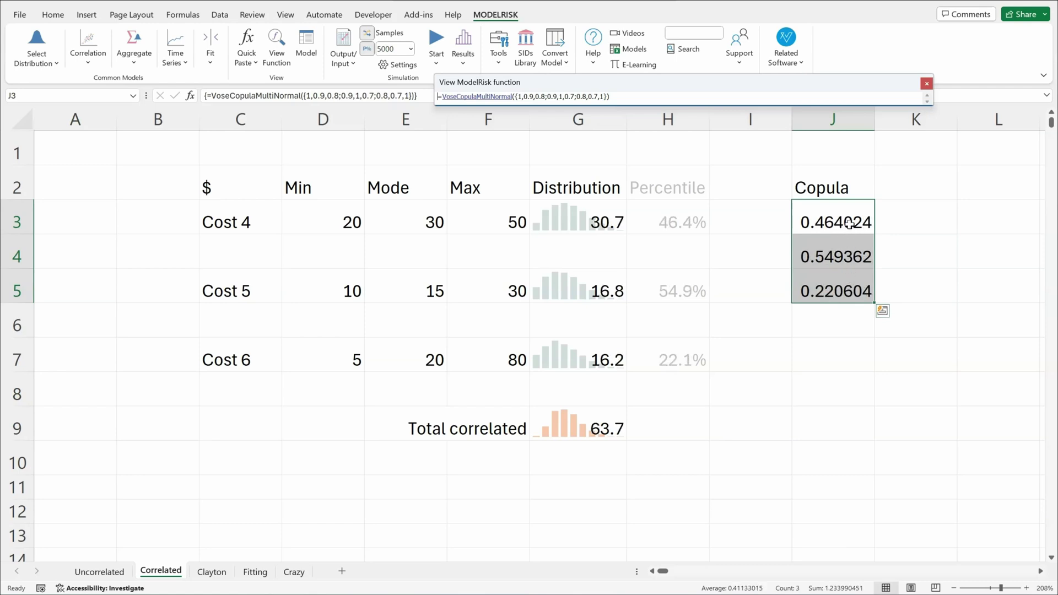
left_click(571, 222)
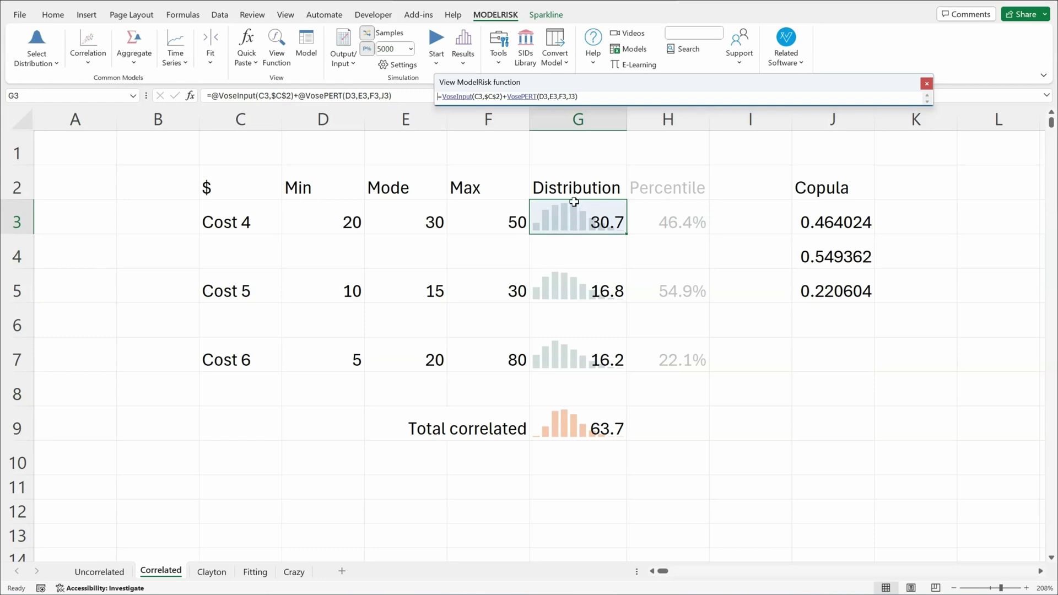
Close the function details view and review G3's formula without editing it.
left_click(927, 86)
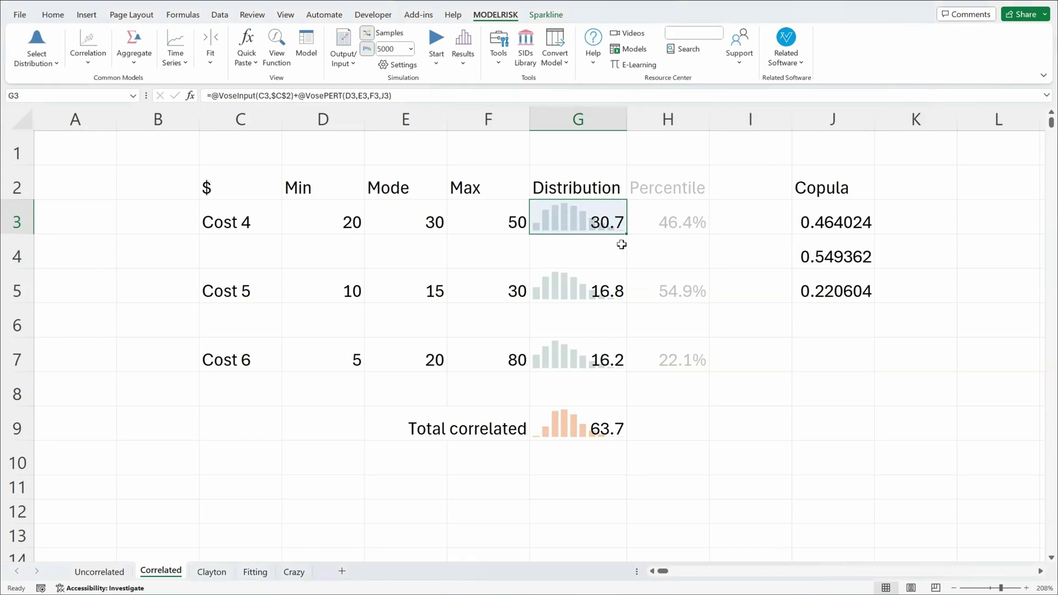
key("F2")
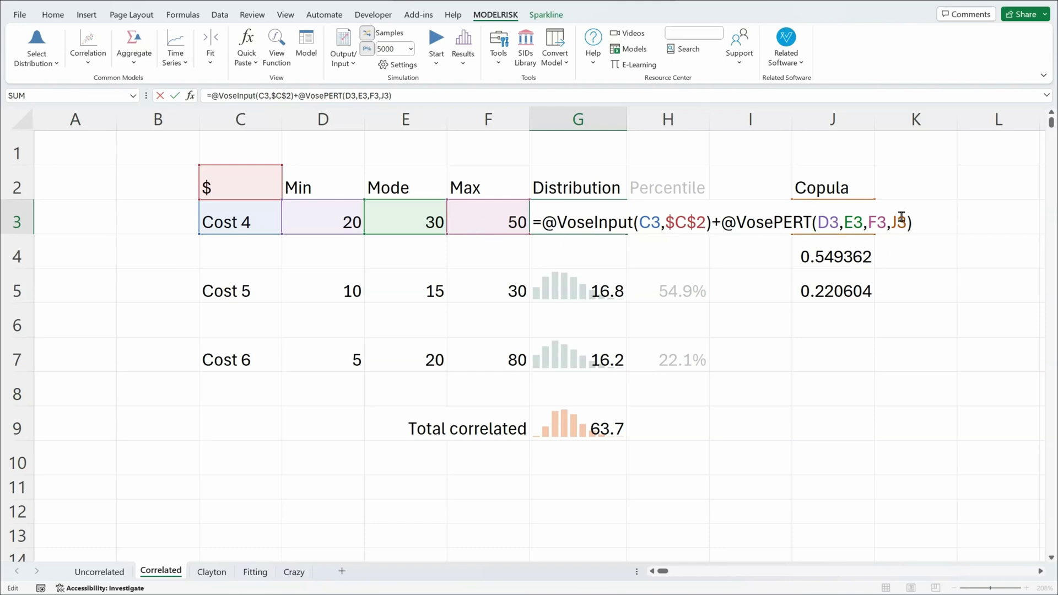
mouse_move(907, 208)
left_mouse_down()
mouse_move(914, 223)
mouse_move(886, 226)
mouse_move(908, 209)
left_mouse_up()
key("Escape")
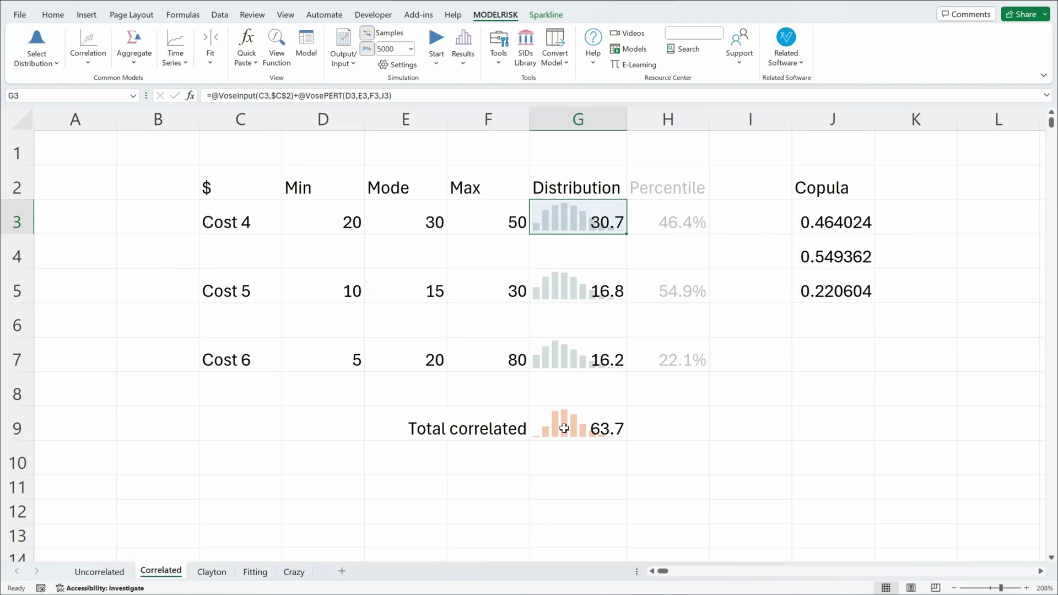
Compare the copula values in J3:J5 with the Cost 4–6 percentiles in H3, H5 and H7.
left_click(824, 223)
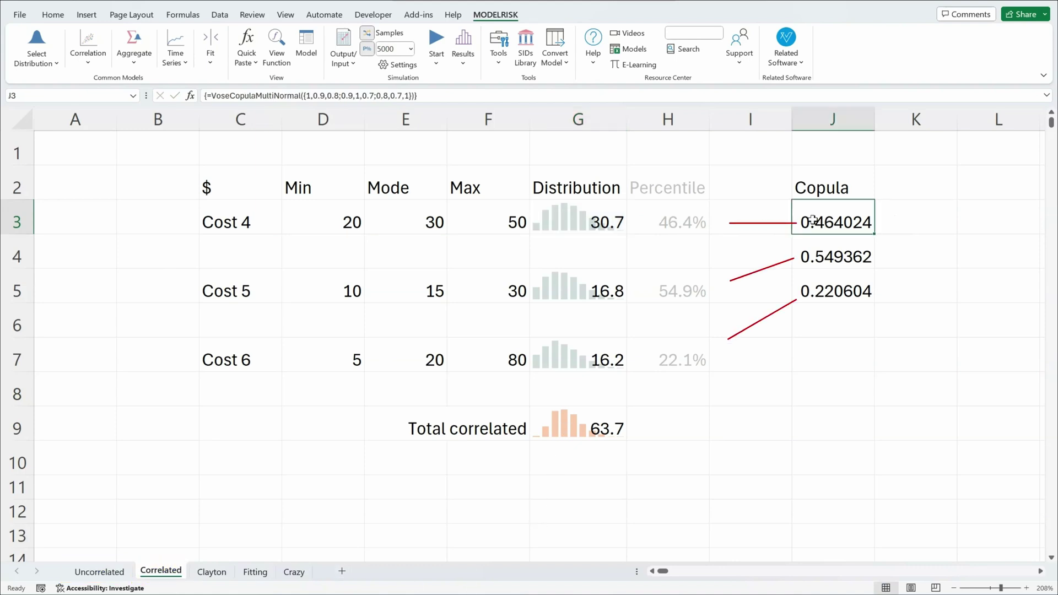
left_click(853, 259)
left_click(845, 287)
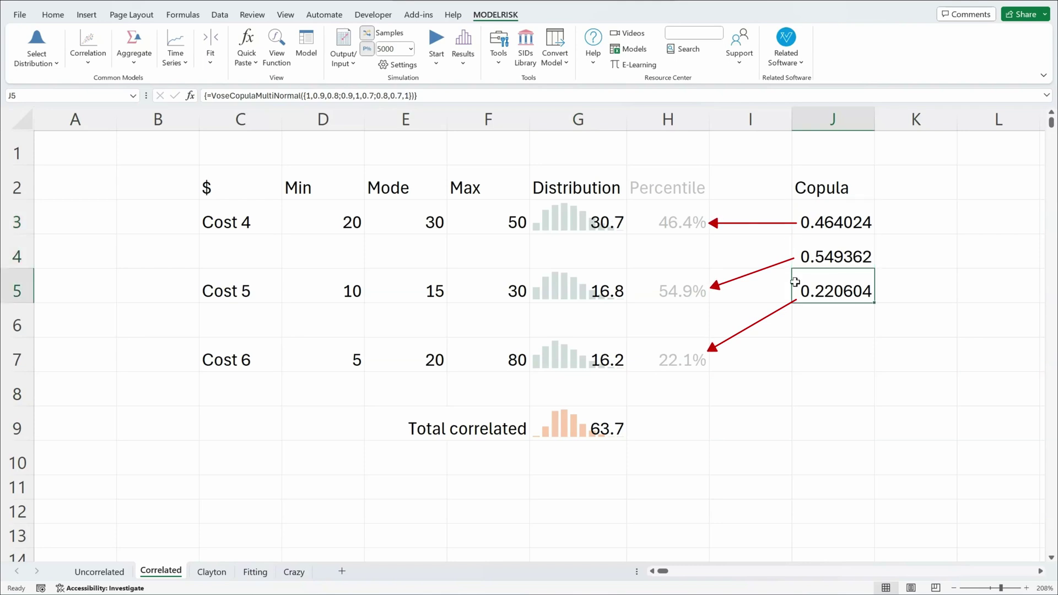
left_click(677, 361)
left_click(684, 290)
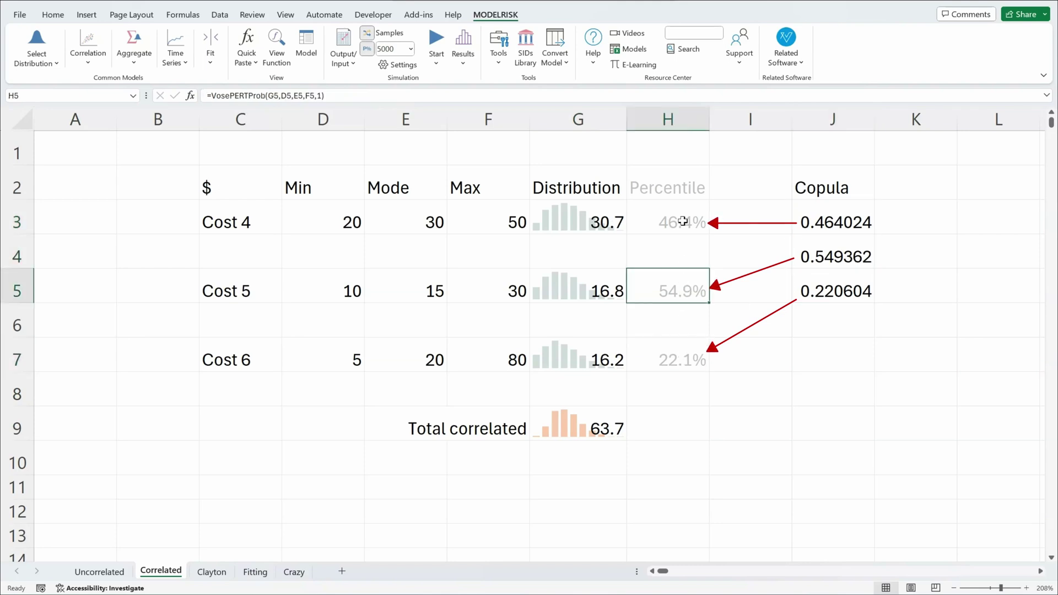
left_click(683, 221)
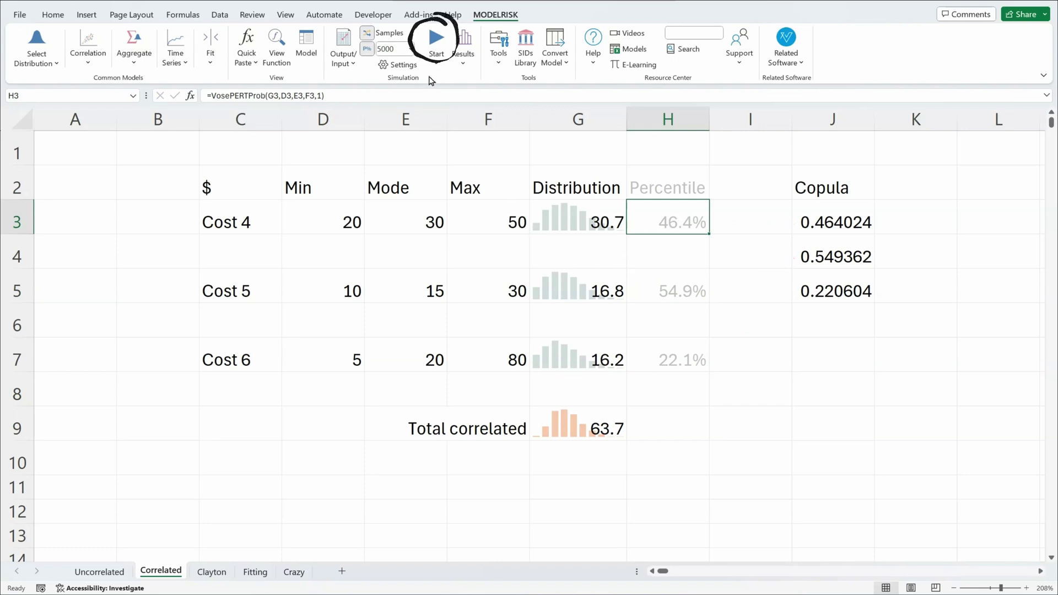
Run the 5000-sample simulation and compare the Uncorrelated and Correlated scatter charts.
left_click(435, 42)
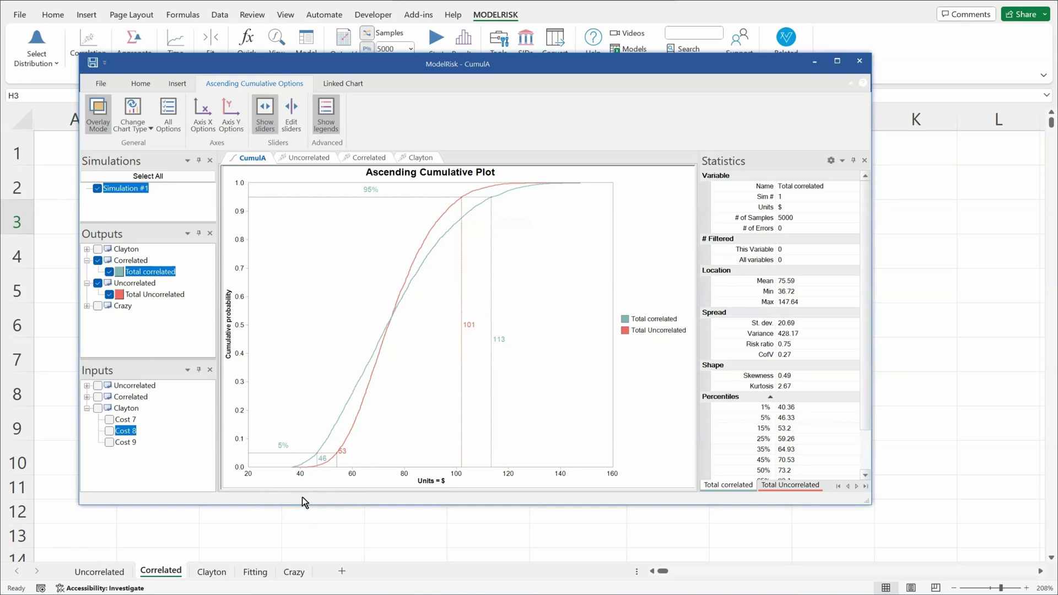
left_click(303, 158)
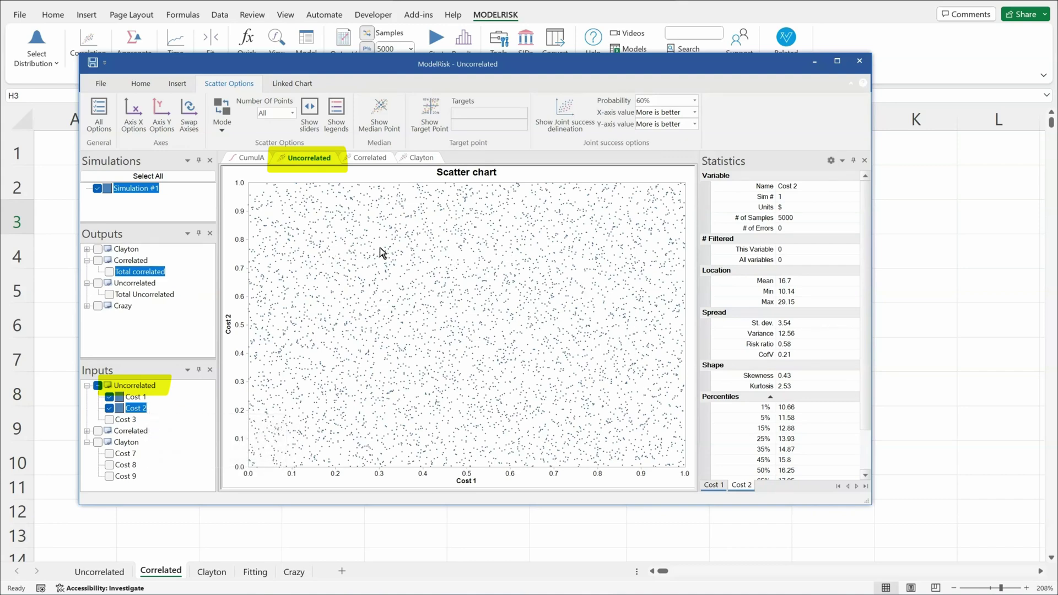
left_click(368, 158)
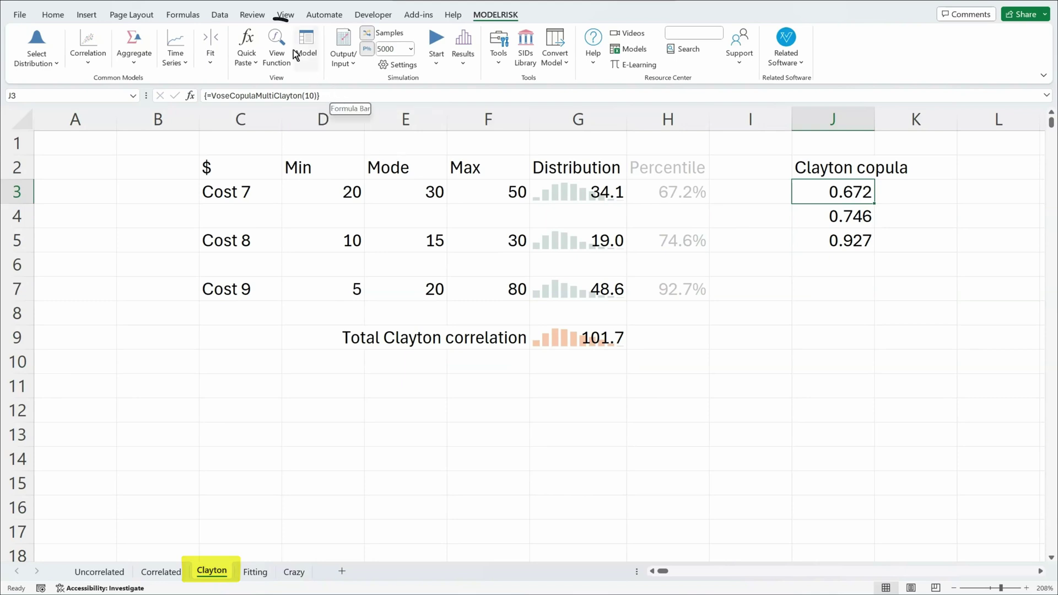
Open the results viewer's Clayton scatter chart of Cost 7 versus Cost 8.
left_click(278, 44)
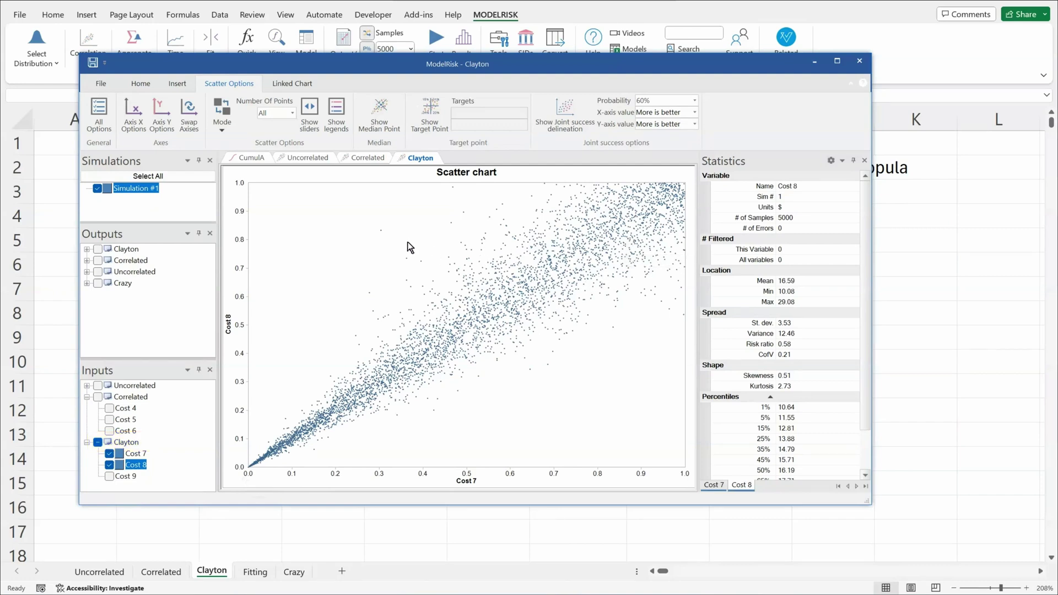
Change the Clayton scatter's Mode to Values to plot actual cost amounts.
left_click(223, 133)
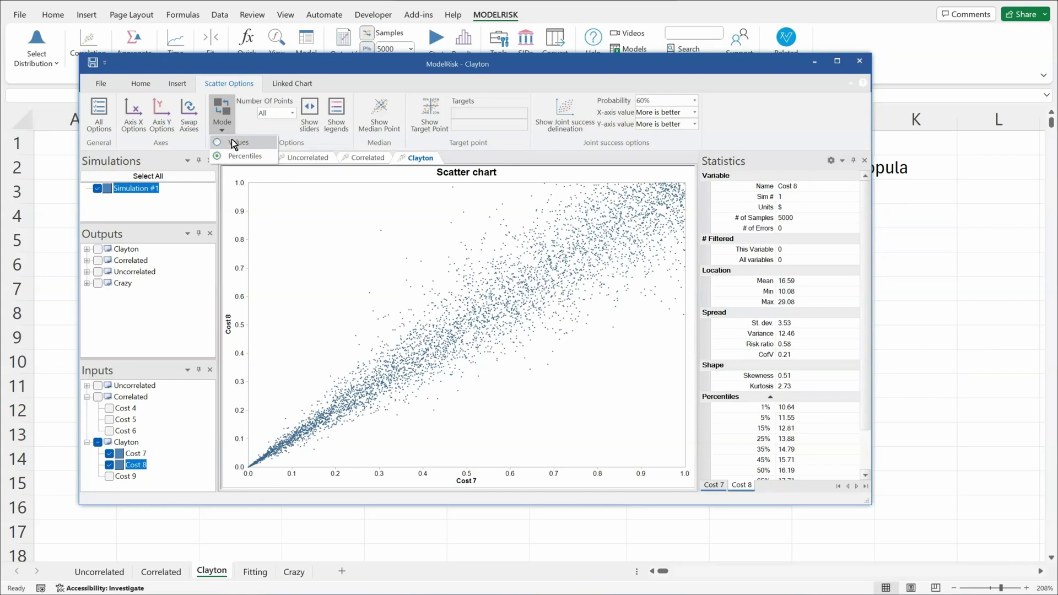
left_click(234, 143)
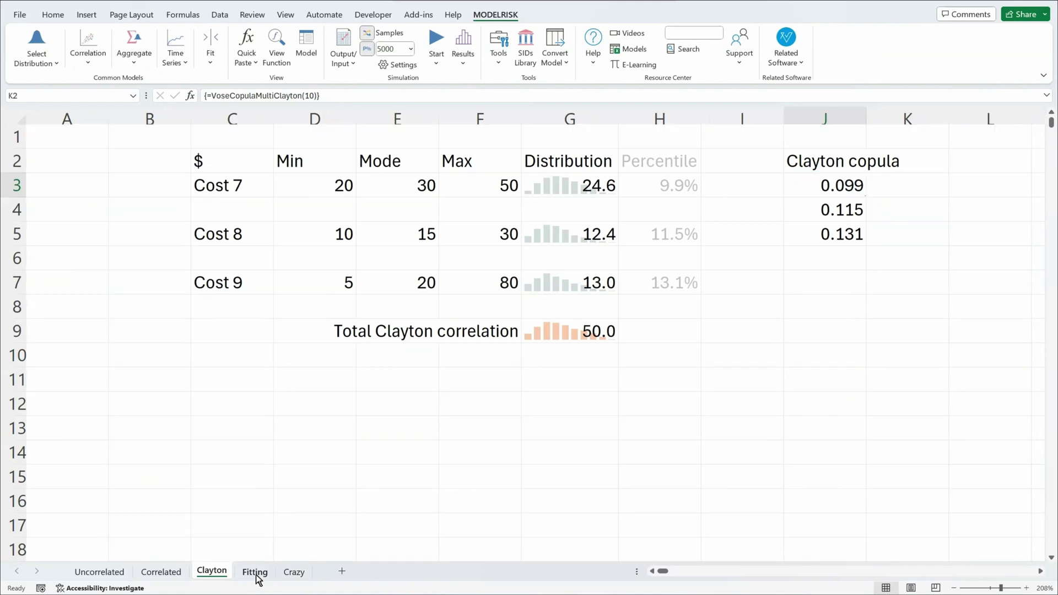
Go to the Fitting sheet with the male blood-pressure data and scatter chart.
left_click(255, 574)
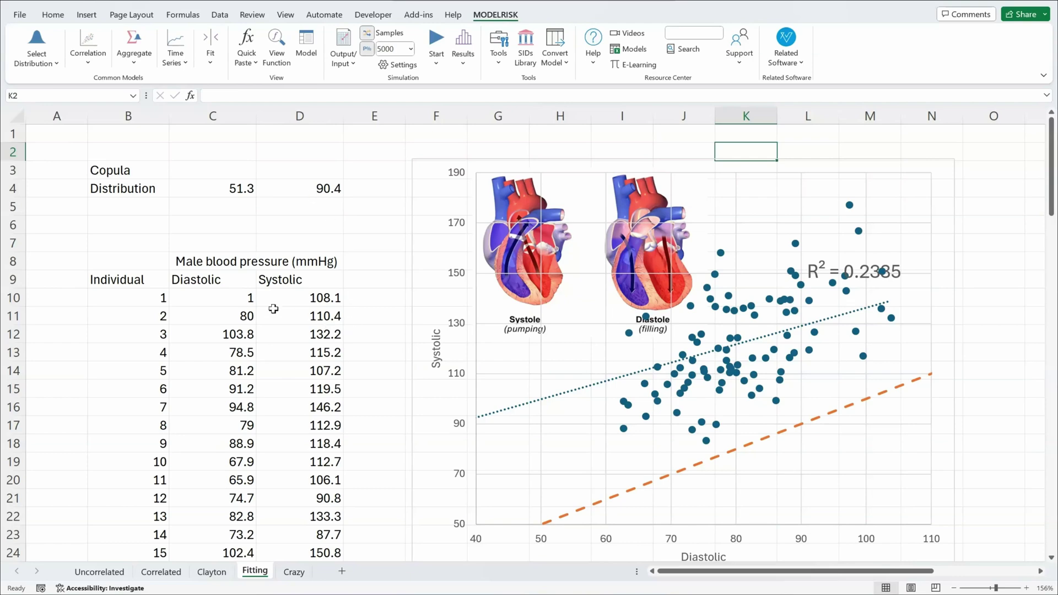
left_click(236, 296)
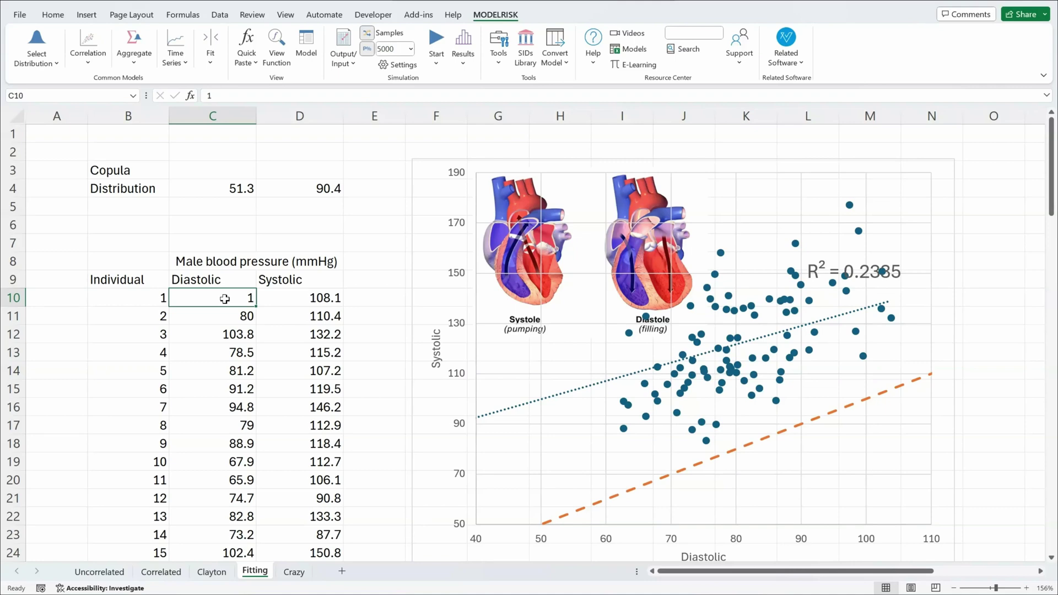
Enter 1 in C10, then select the diastolic and systolic data range C10:D101.
type("1")
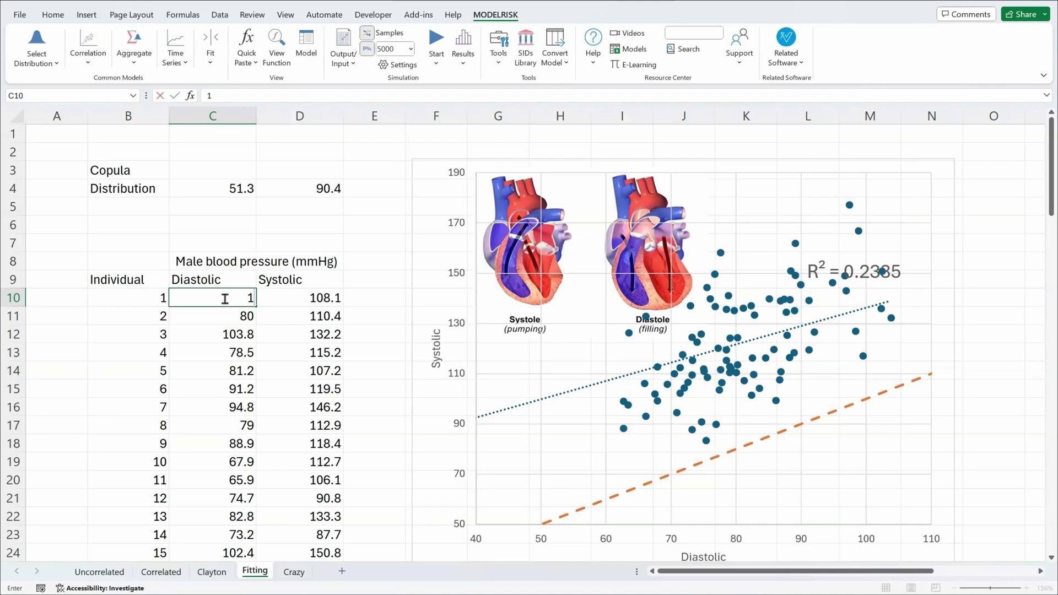
key("ctrl+Return")
key("ctrl+shift+Down")
key("shift+Right")
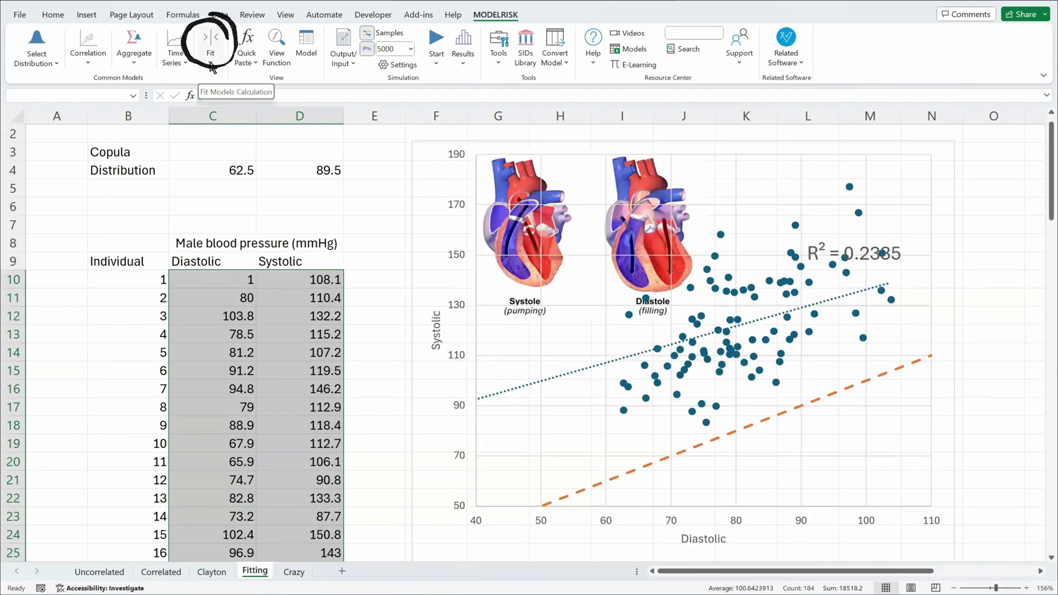
Run a Bivariate Fit Copula with Clayton, Frank, Gumbel, Normal and T as candidate models.
left_click(211, 64)
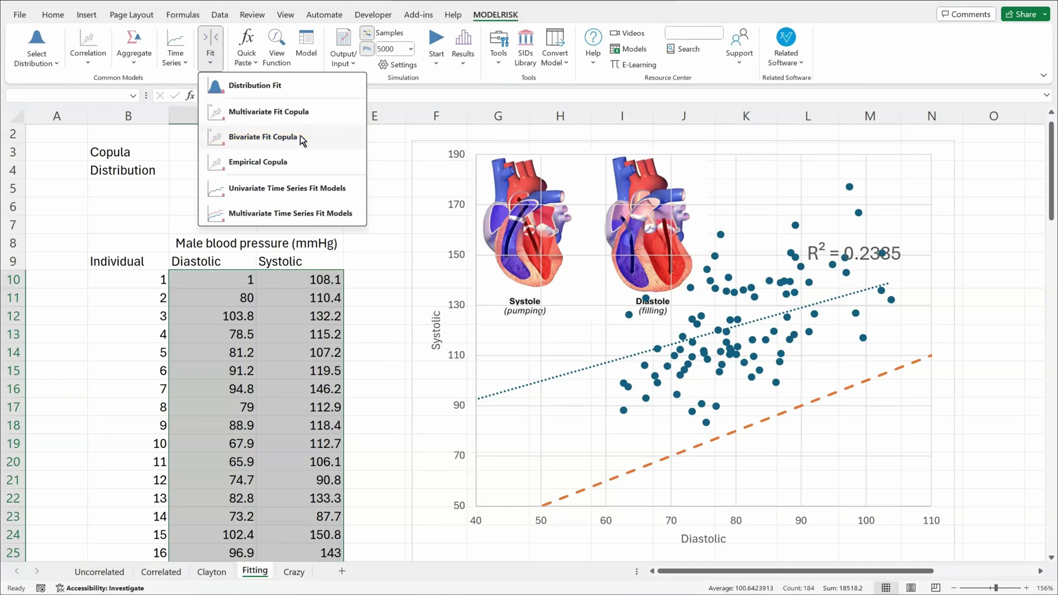
left_click(300, 137)
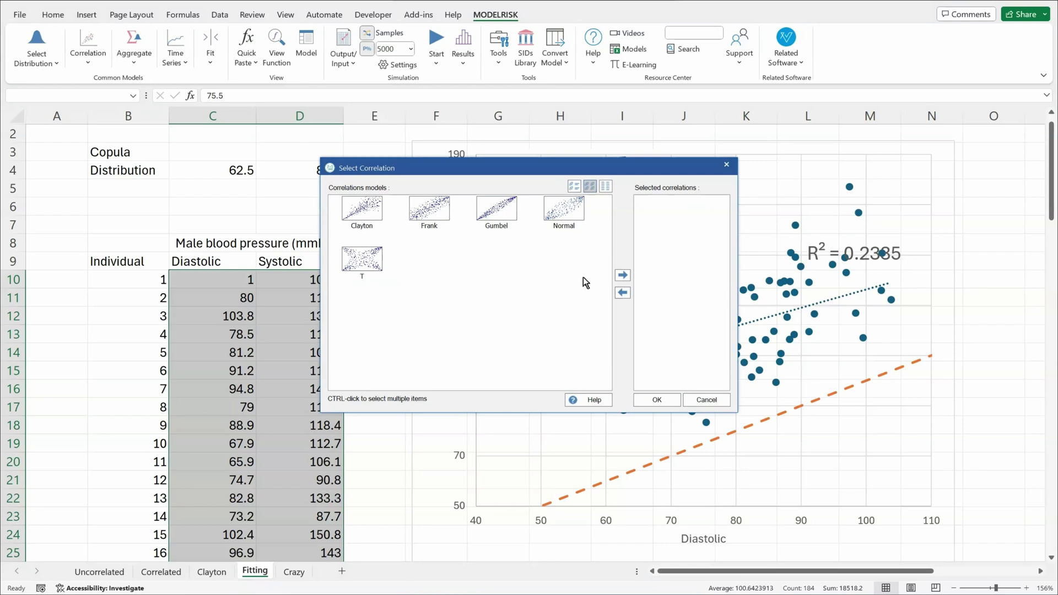
left_click_drag(594, 290, 372, 236)
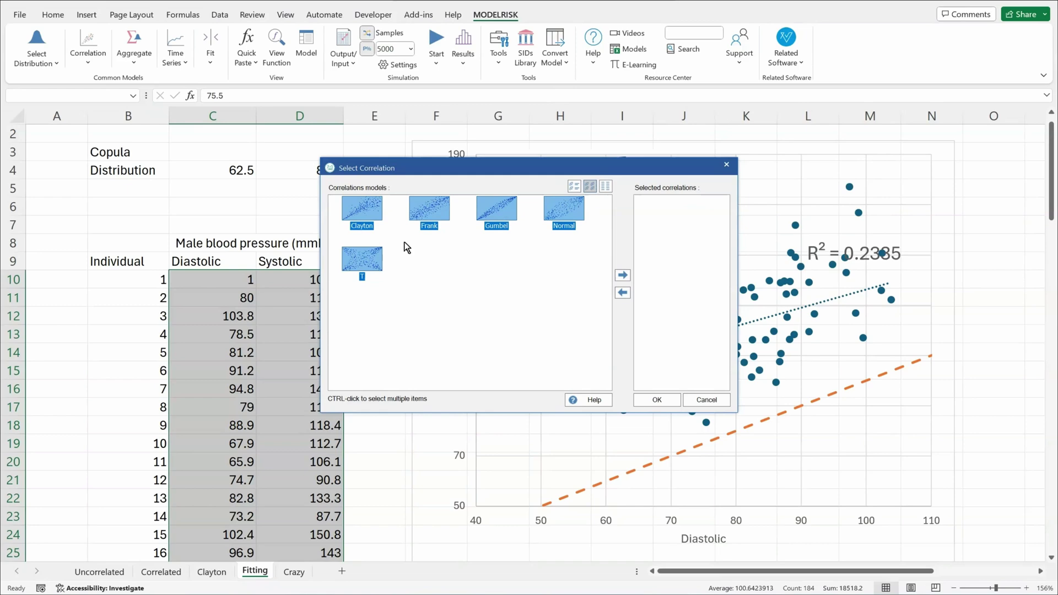
left_click(623, 275)
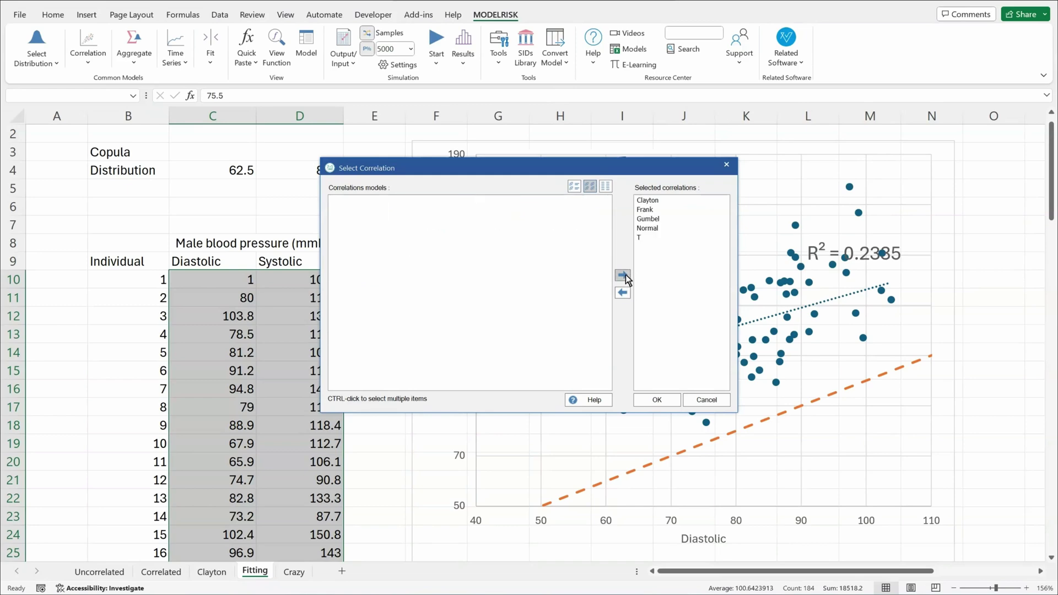
left_click(657, 401)
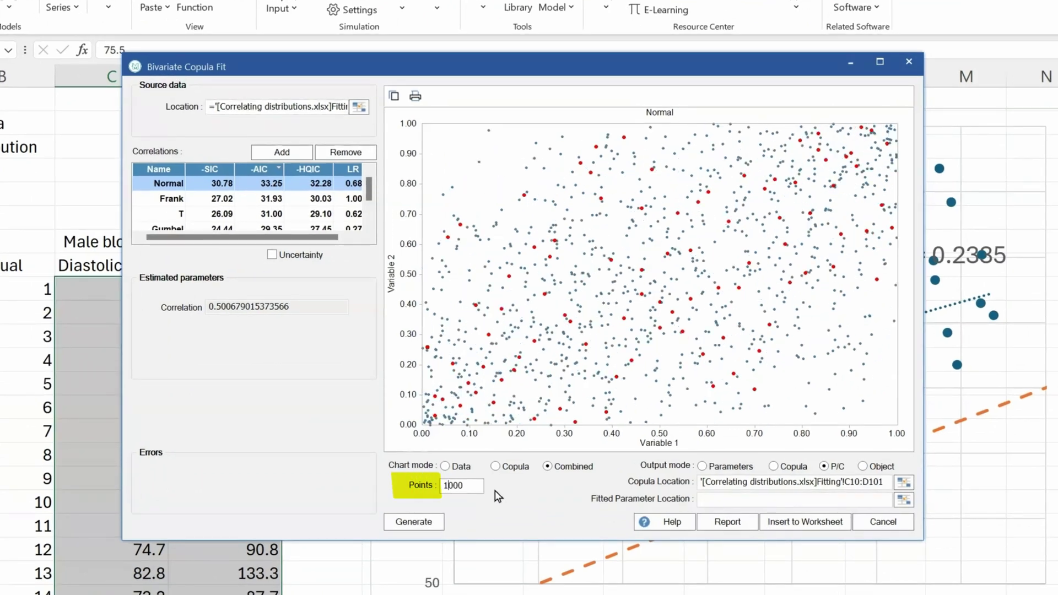
Regenerate with 5000 points, compare the Frank, T and Gumbel fits, then insert the Normal copula.
key("Return")
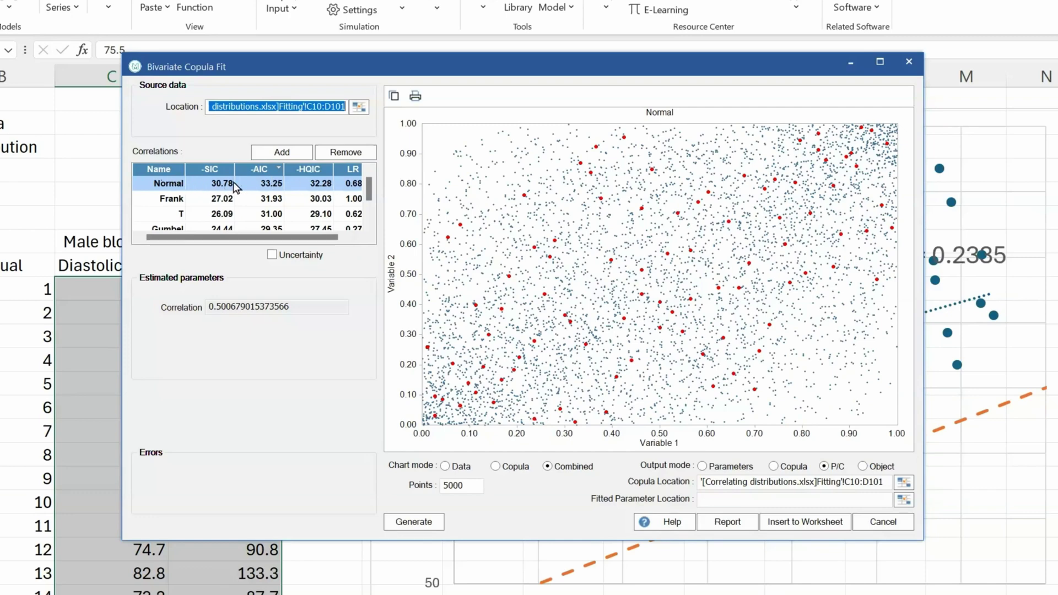
left_click(174, 199)
left_click(178, 216)
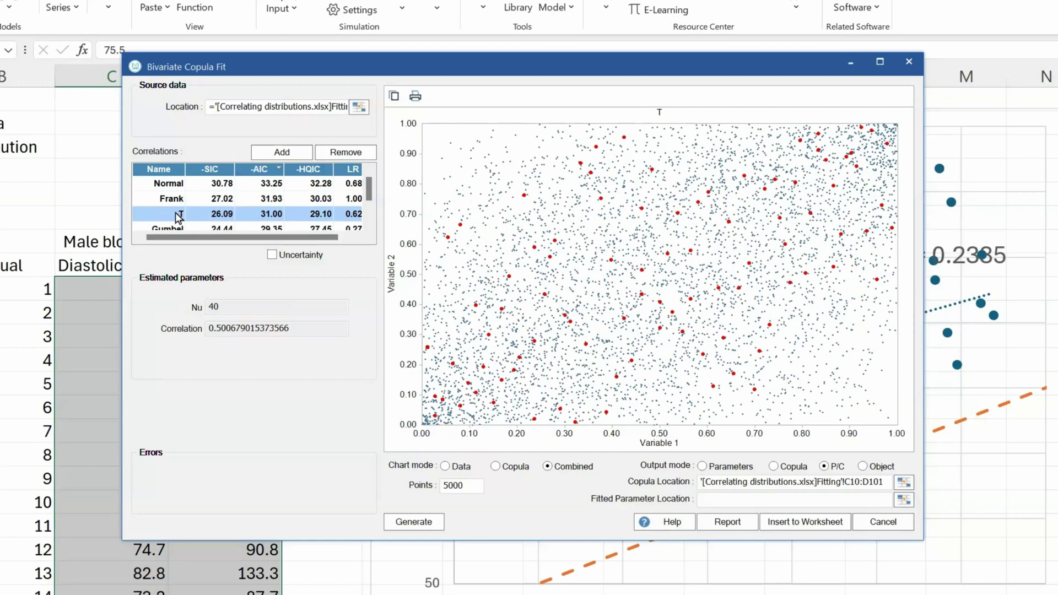
left_click(176, 228)
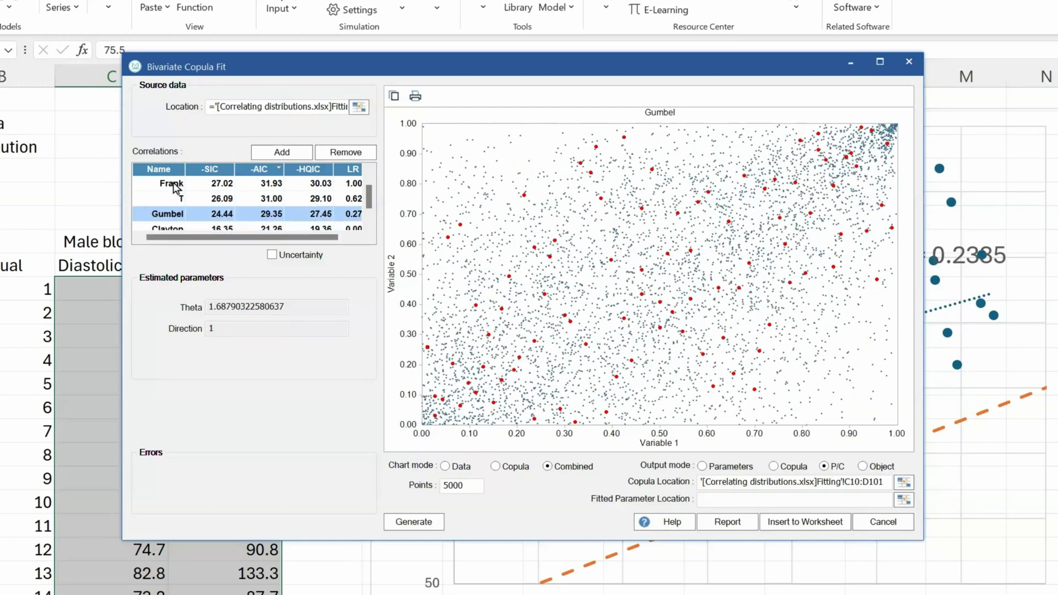
left_click(175, 184)
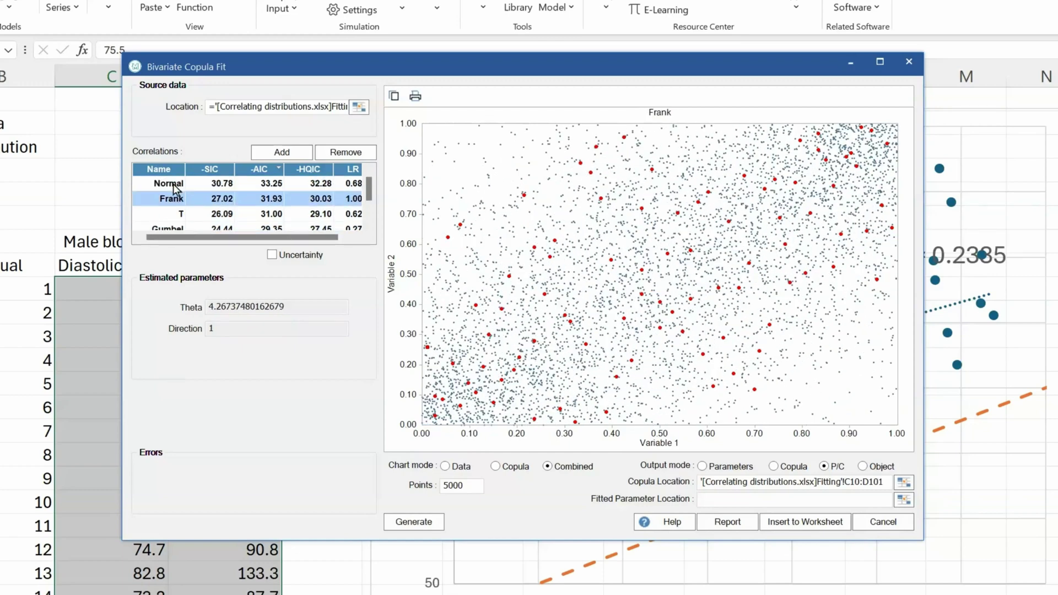
left_click(175, 184)
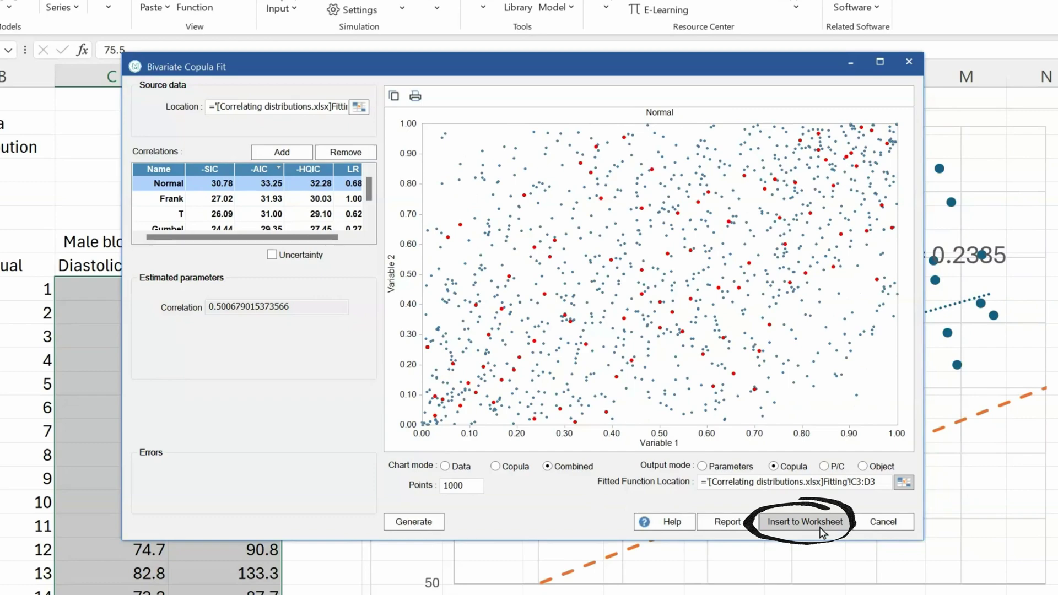
left_click(821, 527)
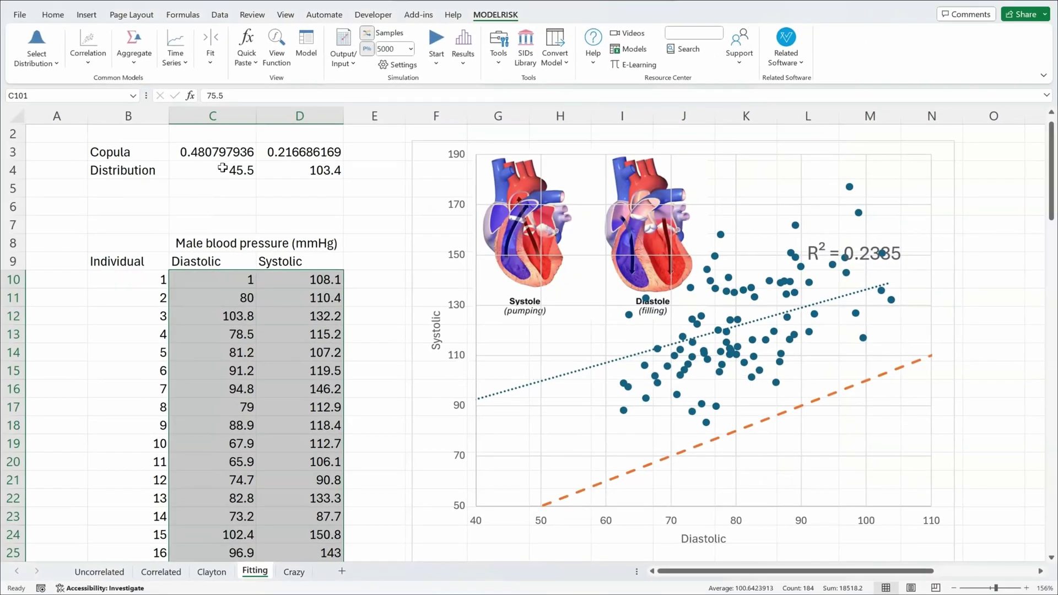
Inspect the copula formula in C3 and recalculate three times to draw new copula values.
left_click(237, 152)
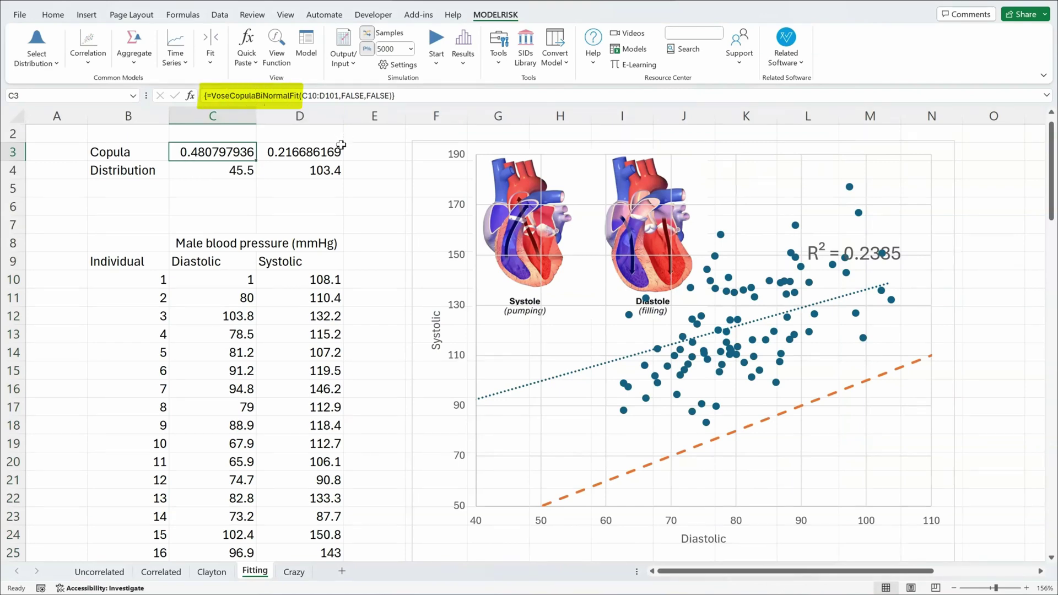
key("F9")
key("F9")
key("F9")
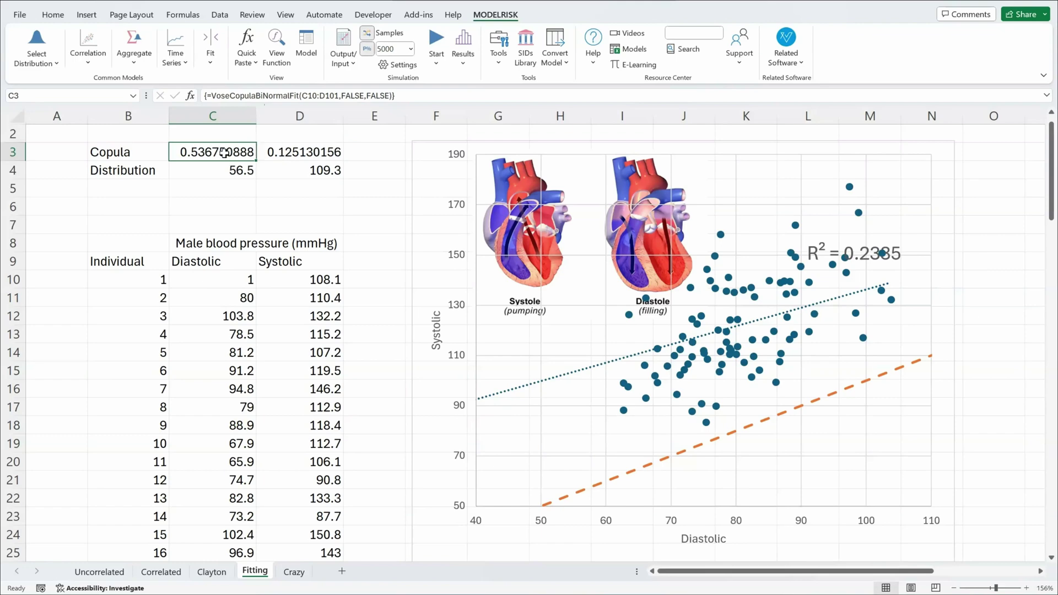
key("F9")
key("F9")
key("F9")
key("F9")
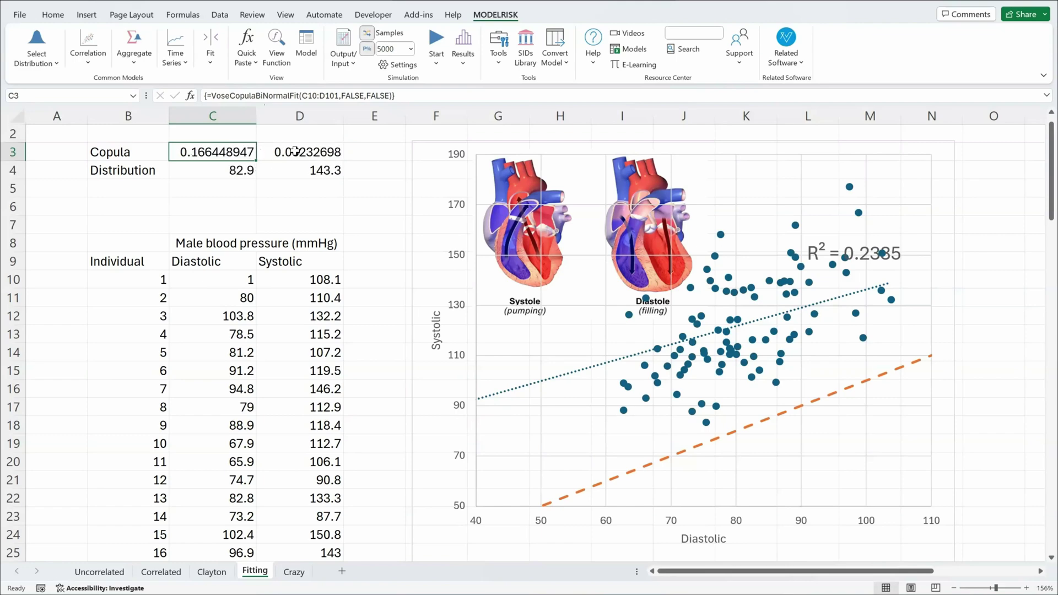
key("F9")
key("F9")
Change C4 to =VoseLognormalFit(C10:C101,,C3), fill it to D4, then check C3 and D3.
double_click(227, 166)
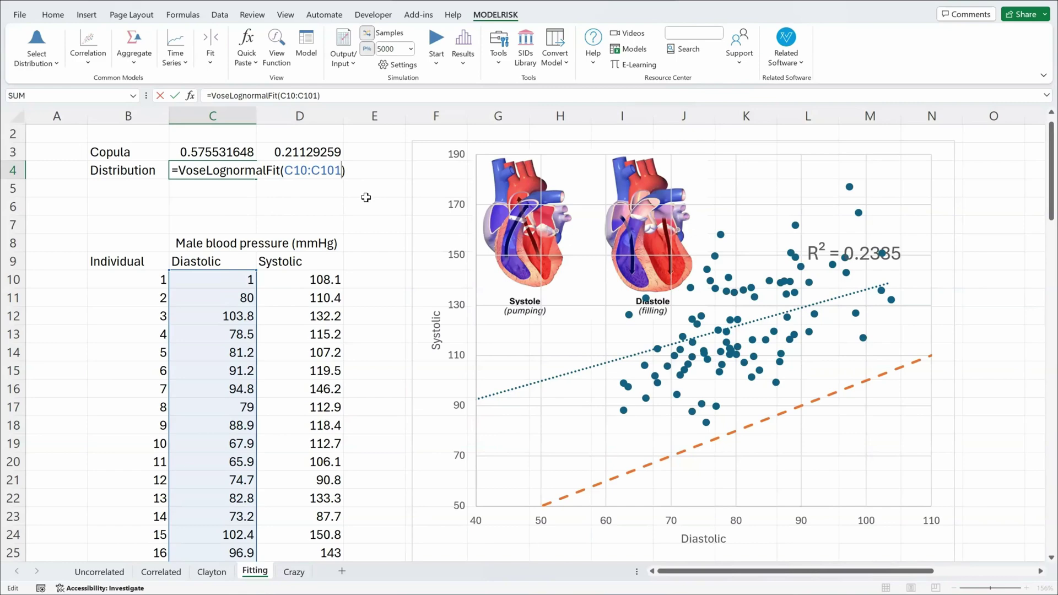
type(",,")
left_click(216, 149)
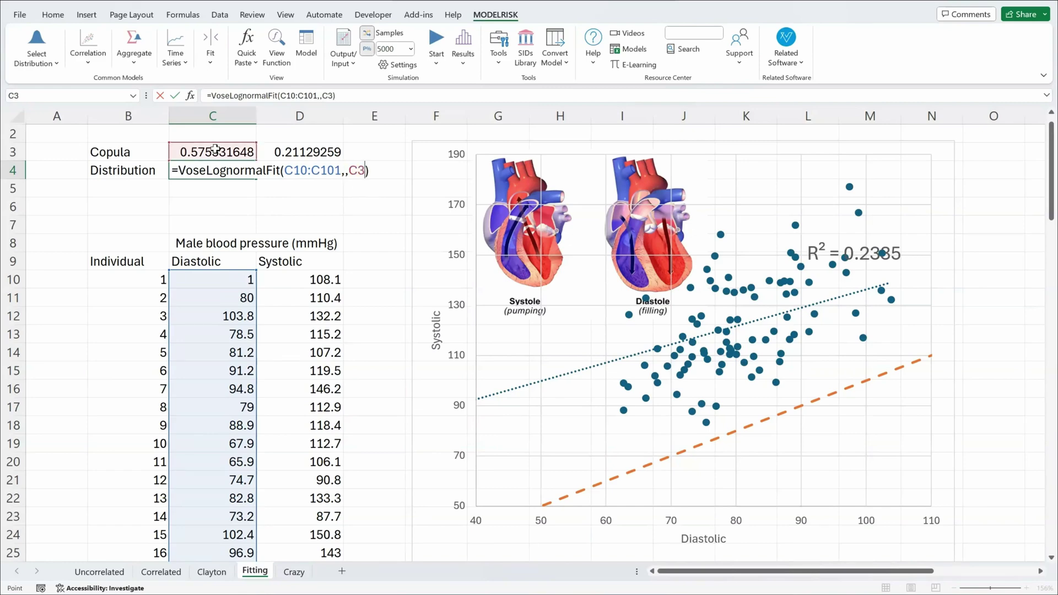
left_click(176, 96)
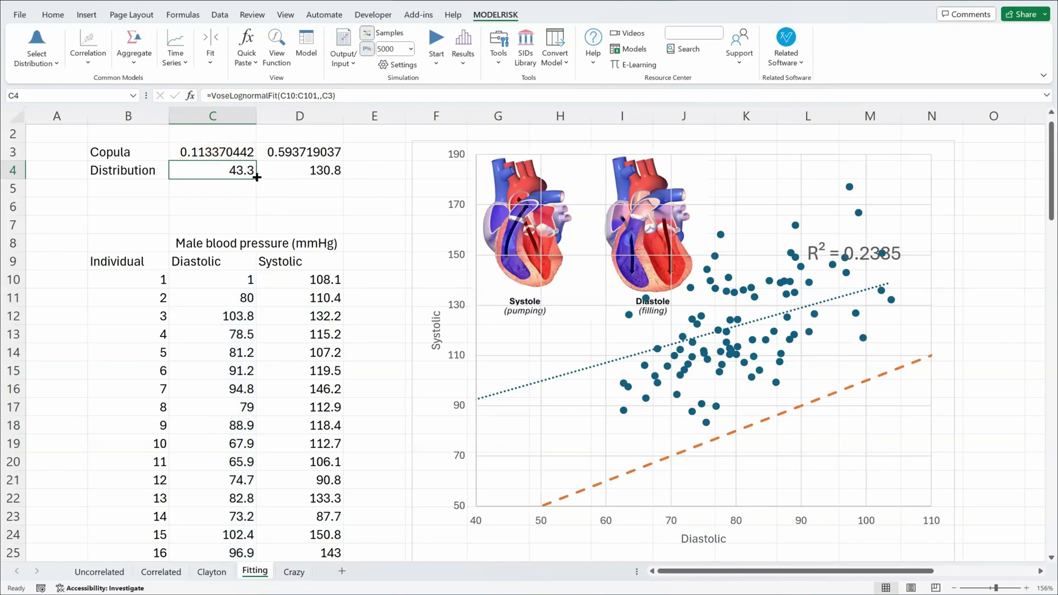
left_click_drag(257, 177, 338, 176)
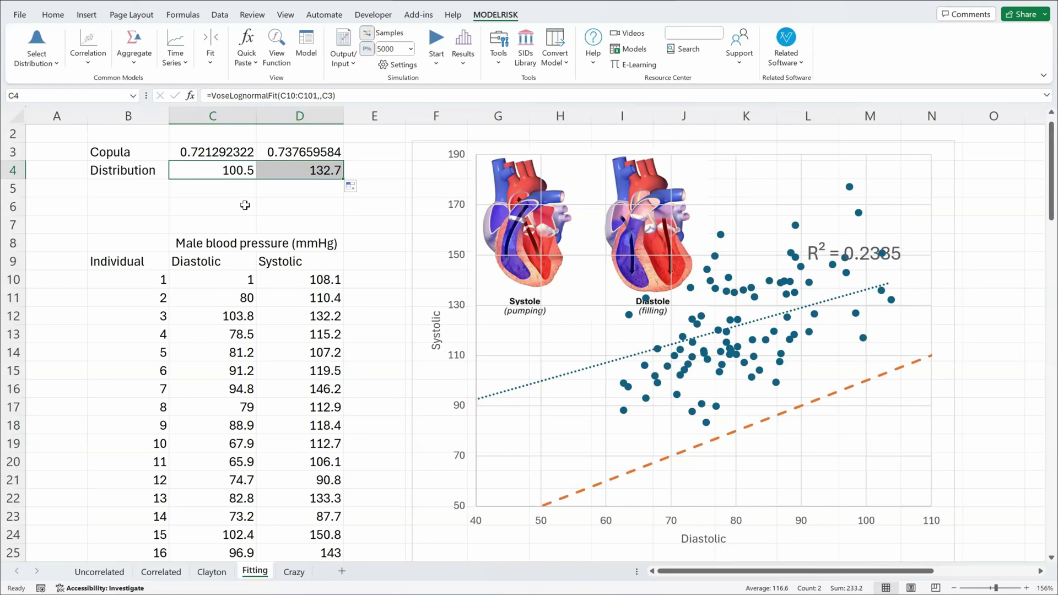
left_click(228, 155)
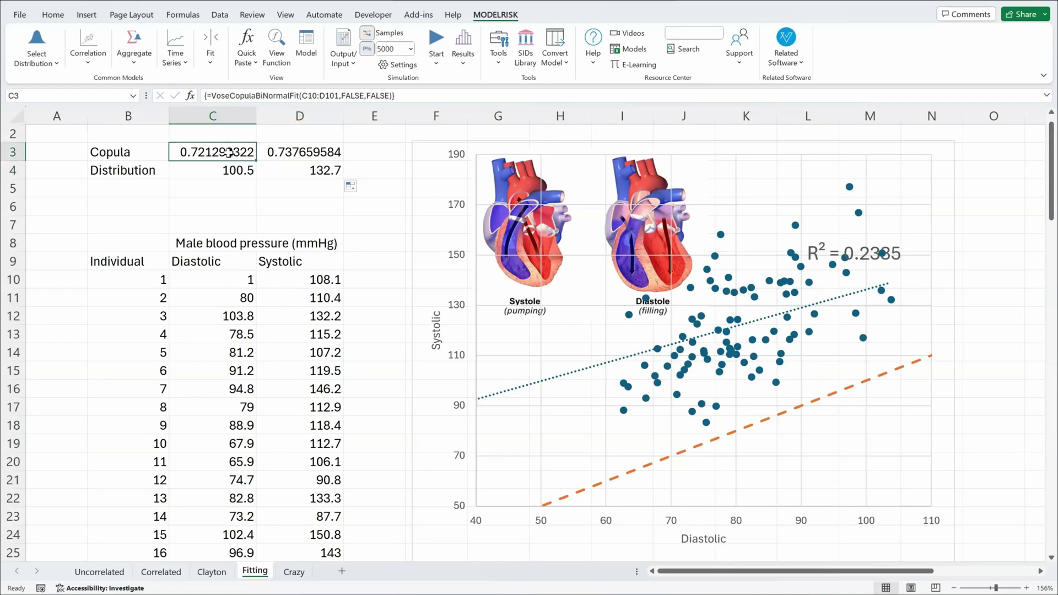
left_click(283, 155)
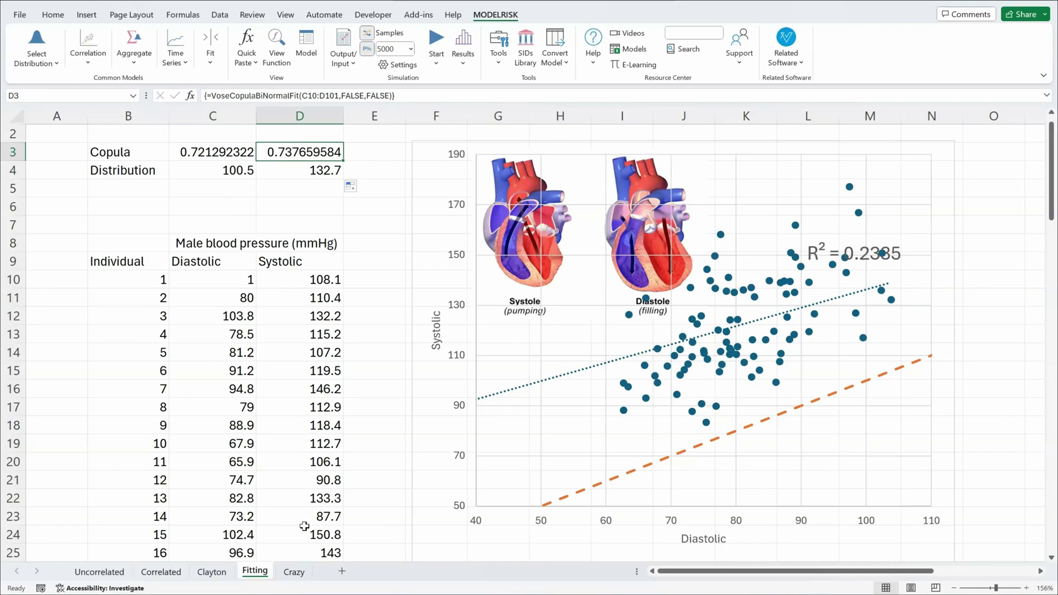
Go to the Crazy sheet with the X, Y, Z Data Copula example and open ModelRisk Tools.
left_click(294, 572)
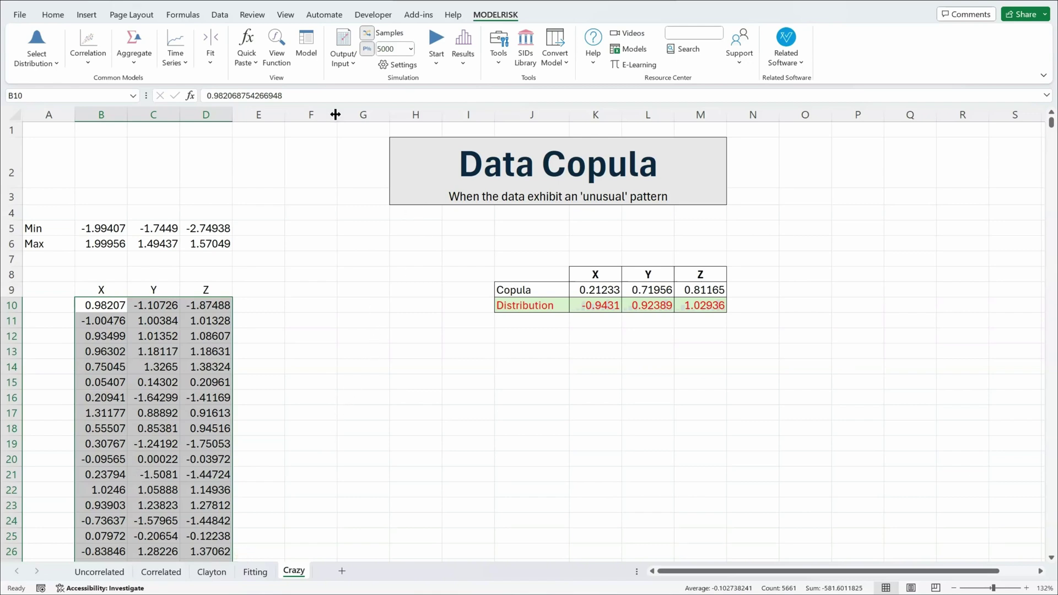
left_click(503, 66)
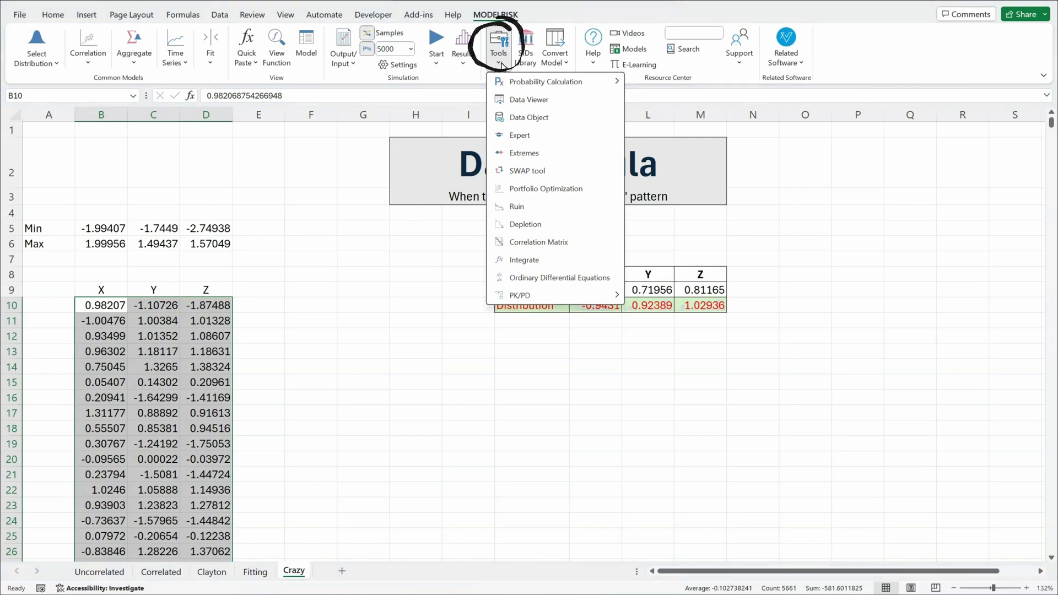
left_click(525, 101)
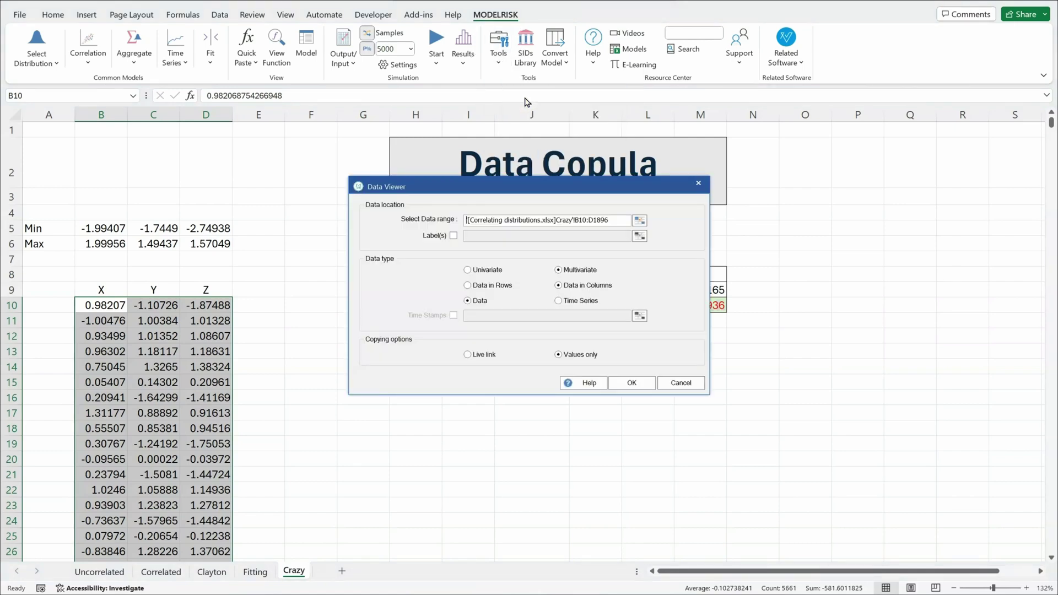
left_click(468, 301)
left_click(453, 236)
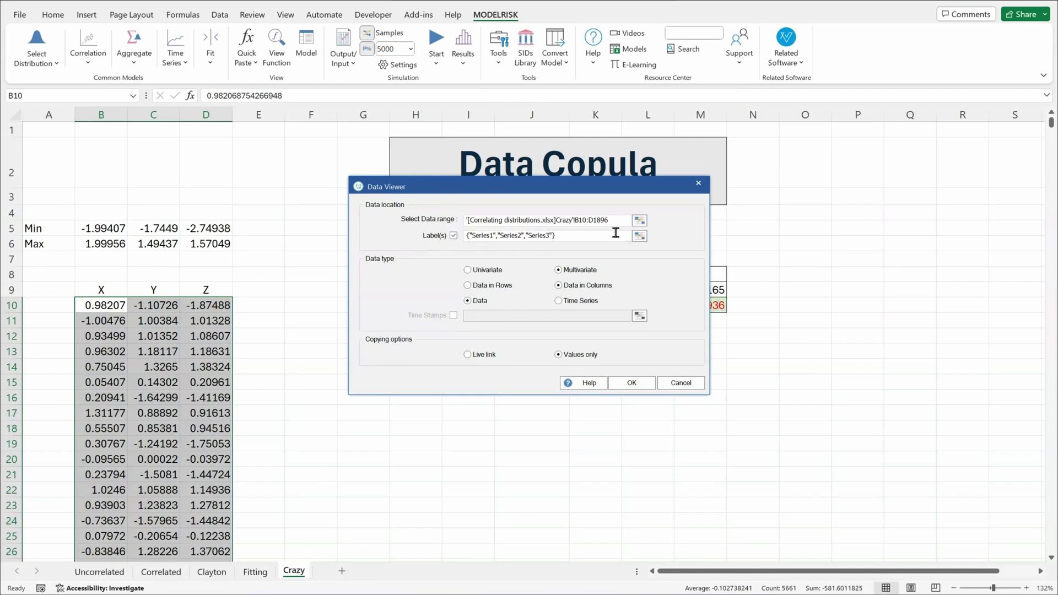
left_click(639, 236)
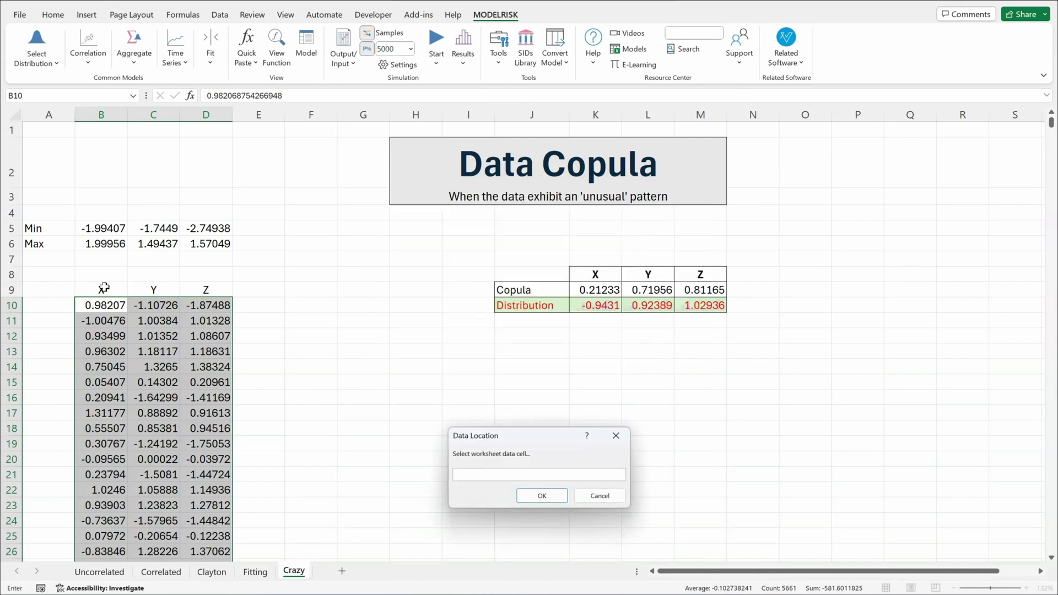
left_click_drag(105, 288, 197, 295)
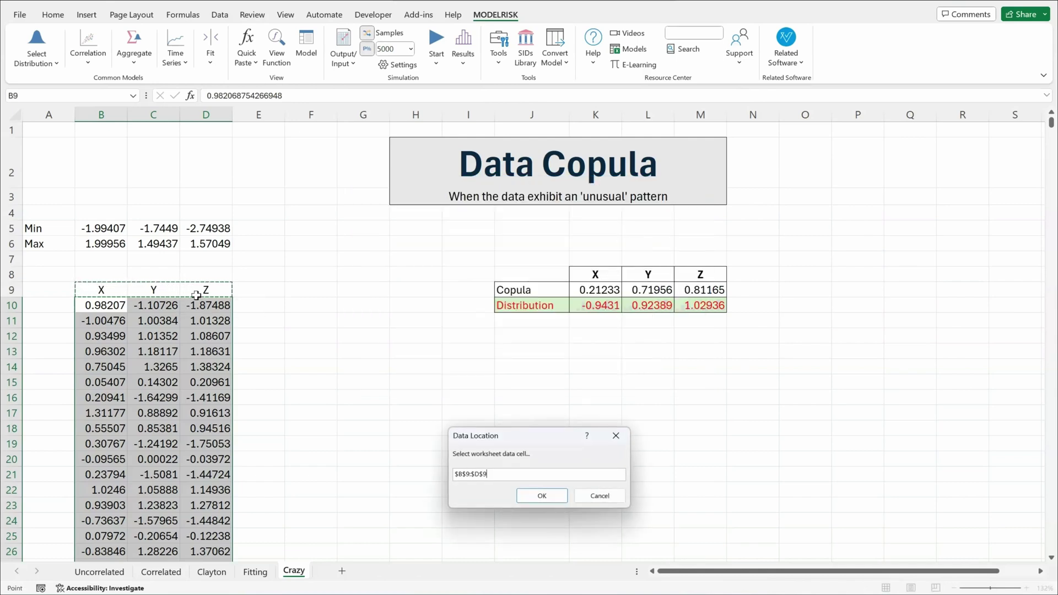
left_click(542, 496)
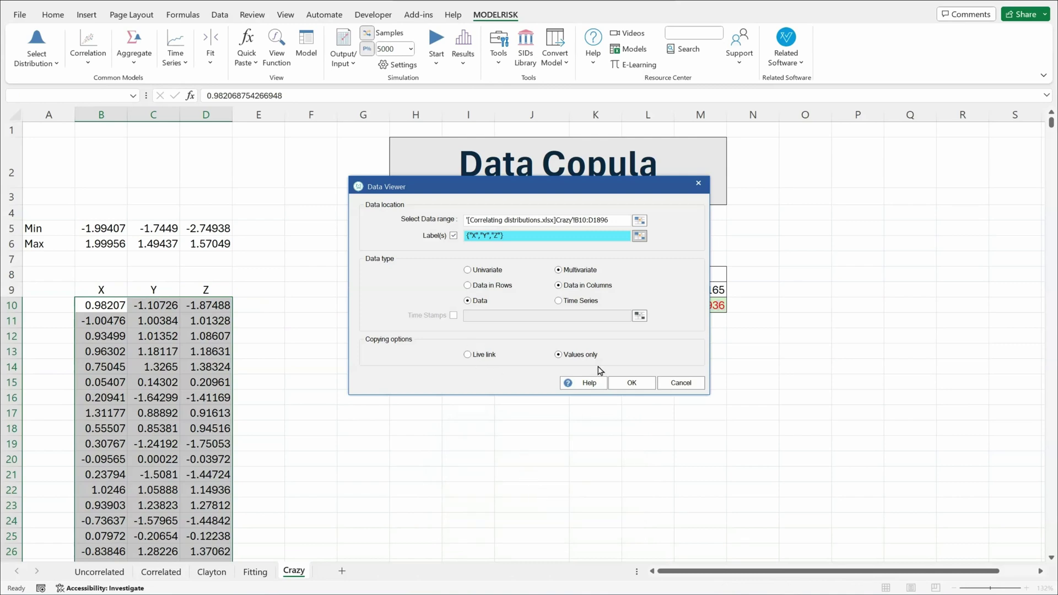
left_click(630, 383)
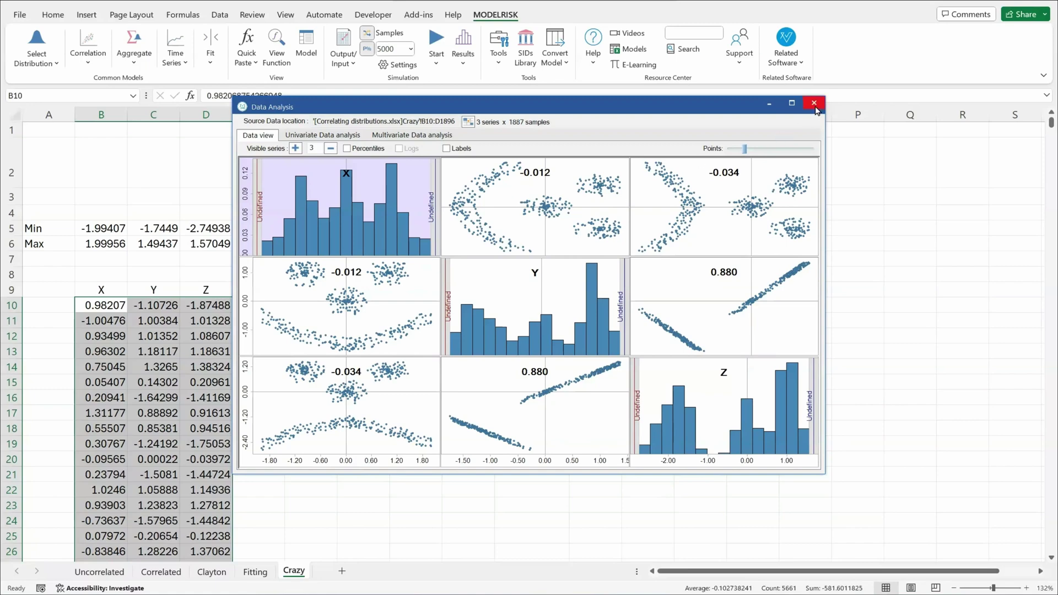
left_click(815, 104)
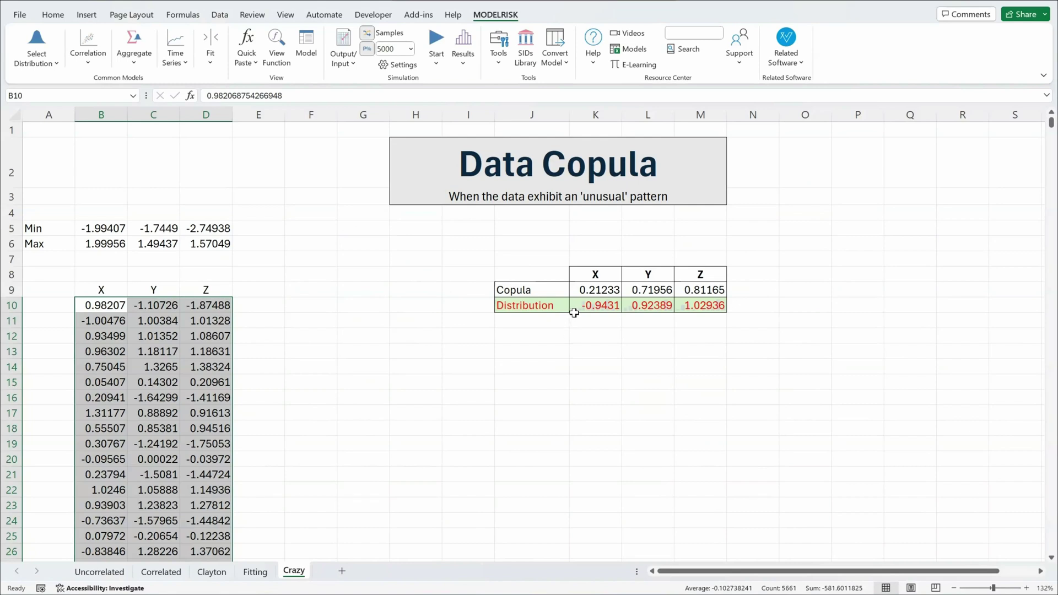
Re-enter the VoseCopulaData formula in K9:M9 as an array and open its empirical copula view.
left_click(597, 287)
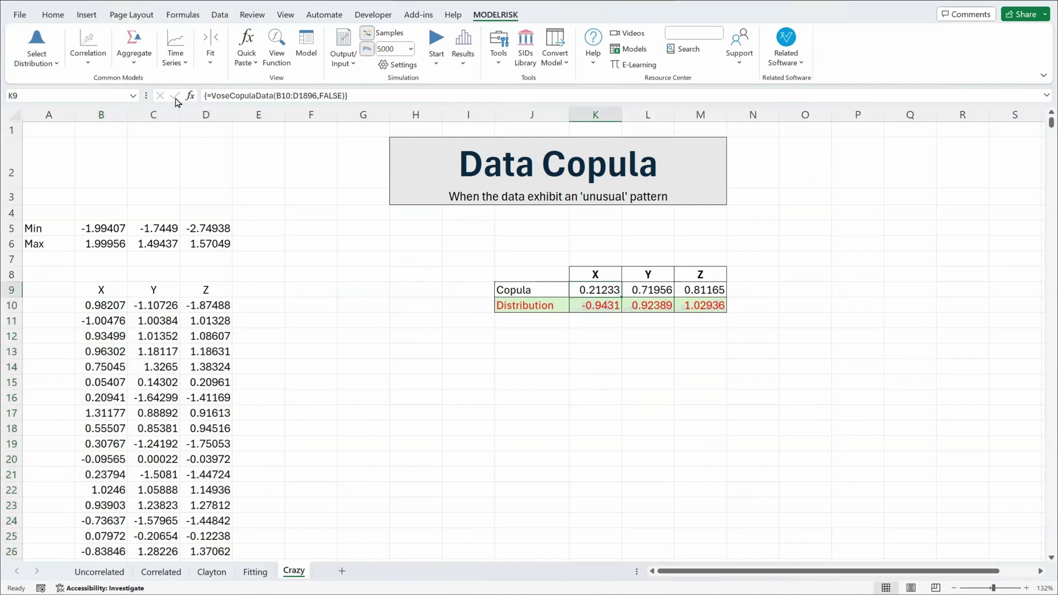
key("F2")
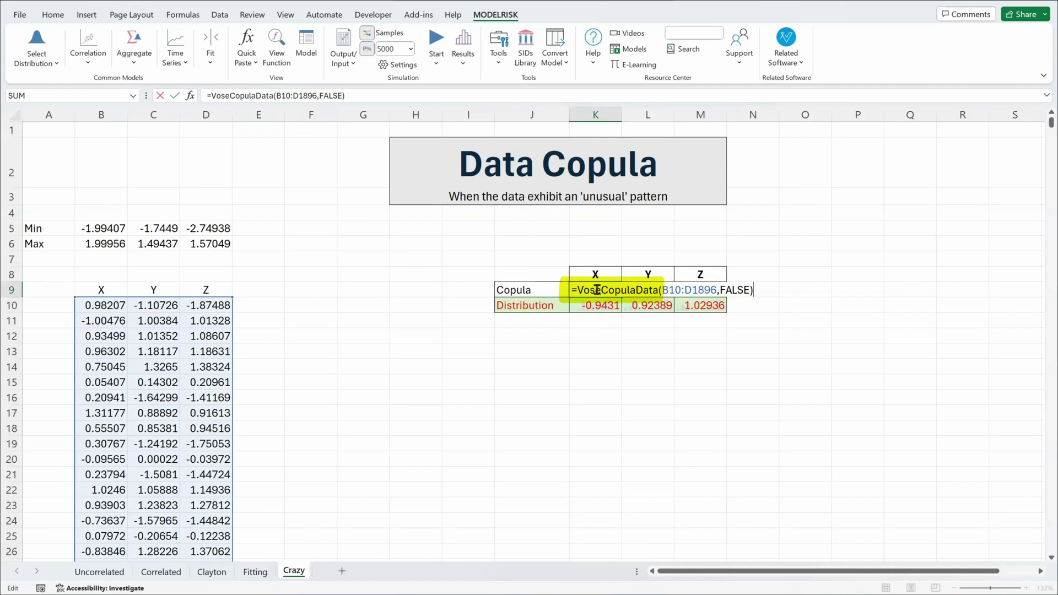
key("ctrl+shift+Return")
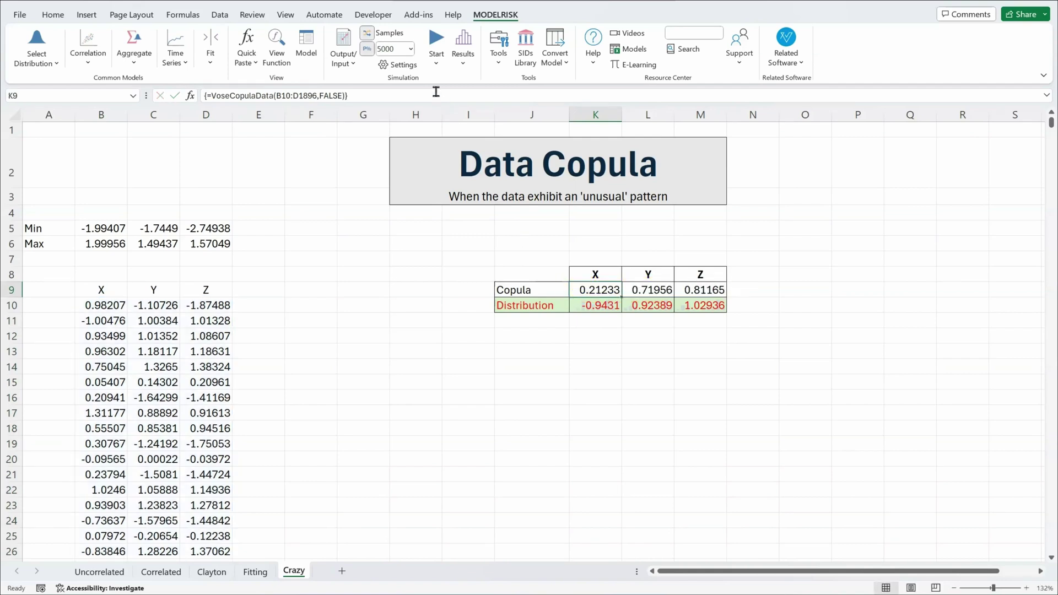
left_click(281, 45)
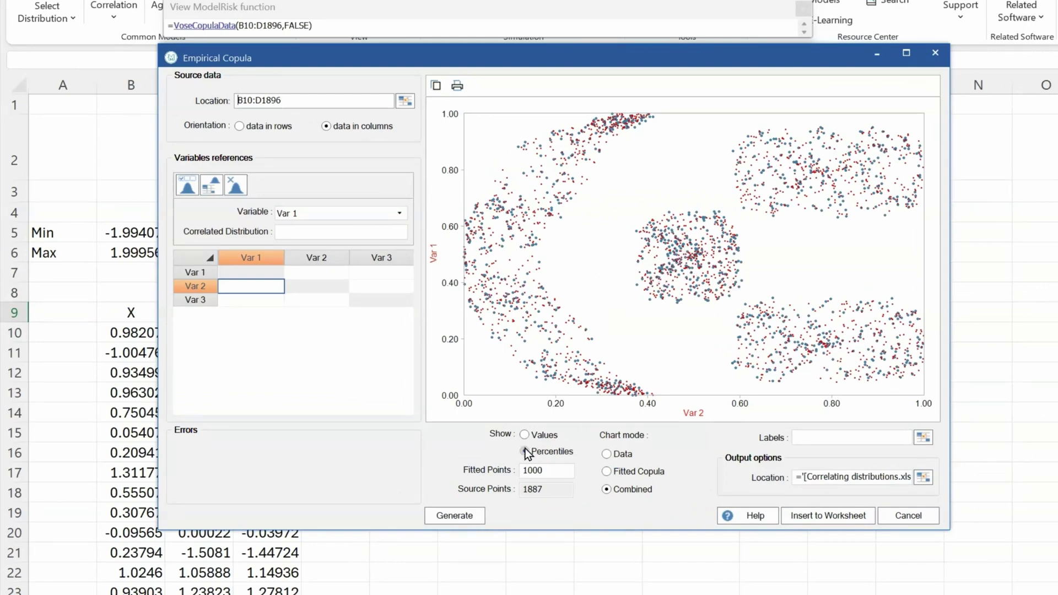
Show 5000 fitted points, plot Var 1–2, Var 1–3 and Var 2–3, then cancel without inserting.
left_click(527, 470)
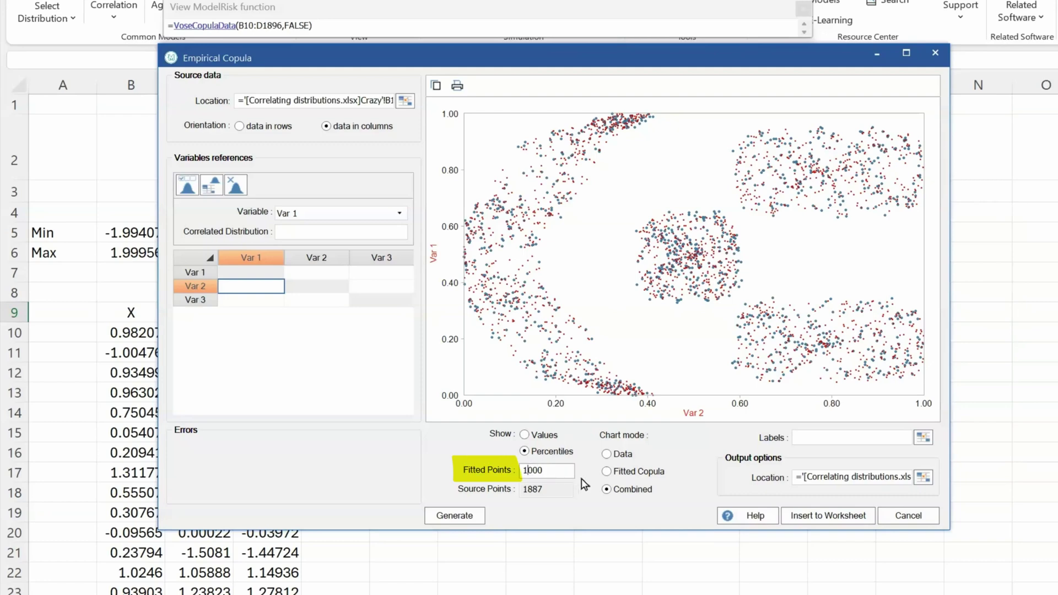
key("BackSpace")
type("5")
key("Tab")
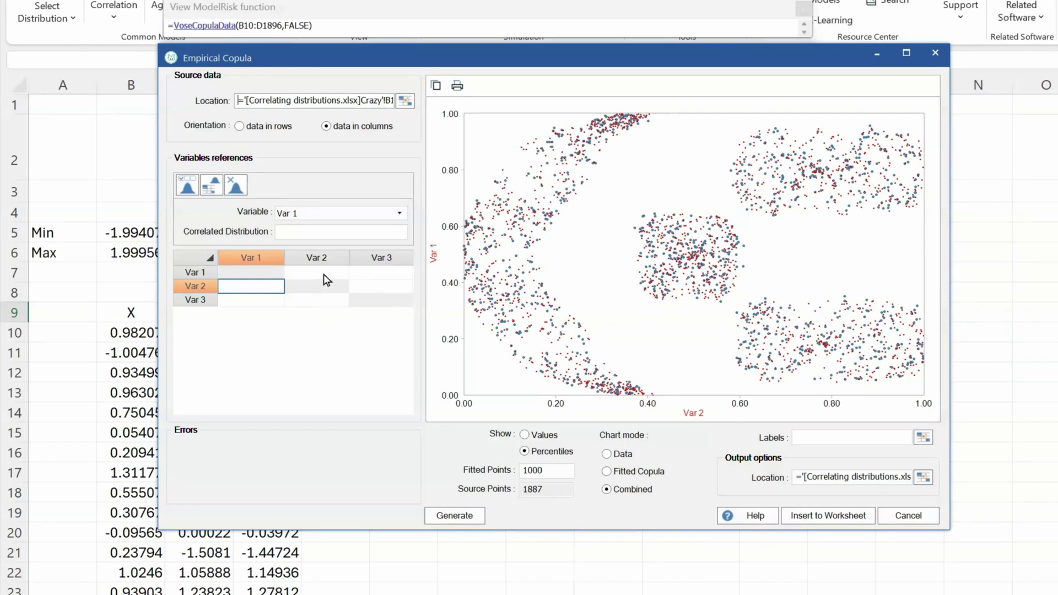
left_click(323, 274)
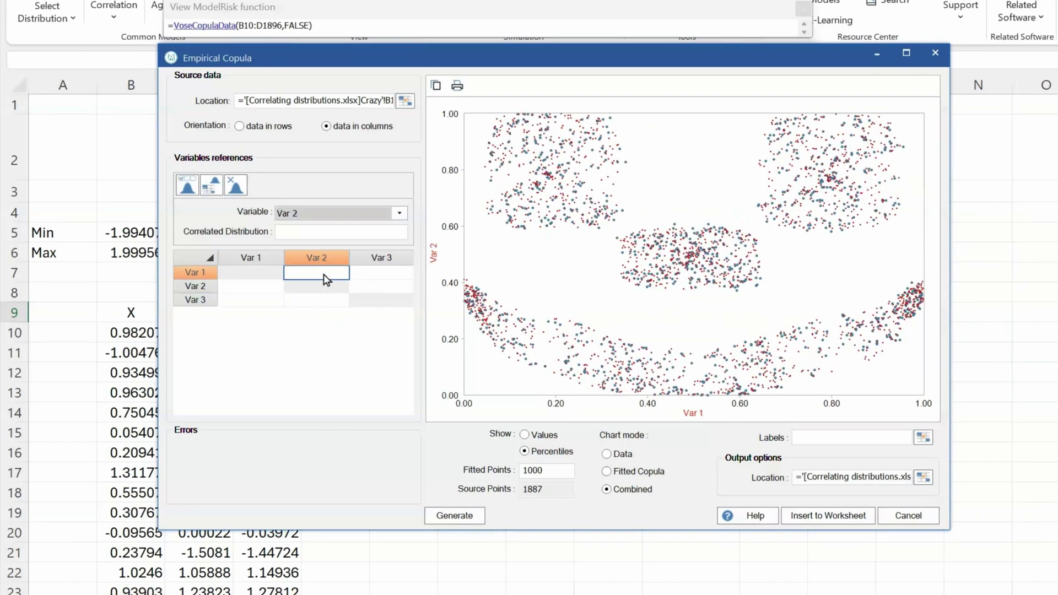
left_click(390, 277)
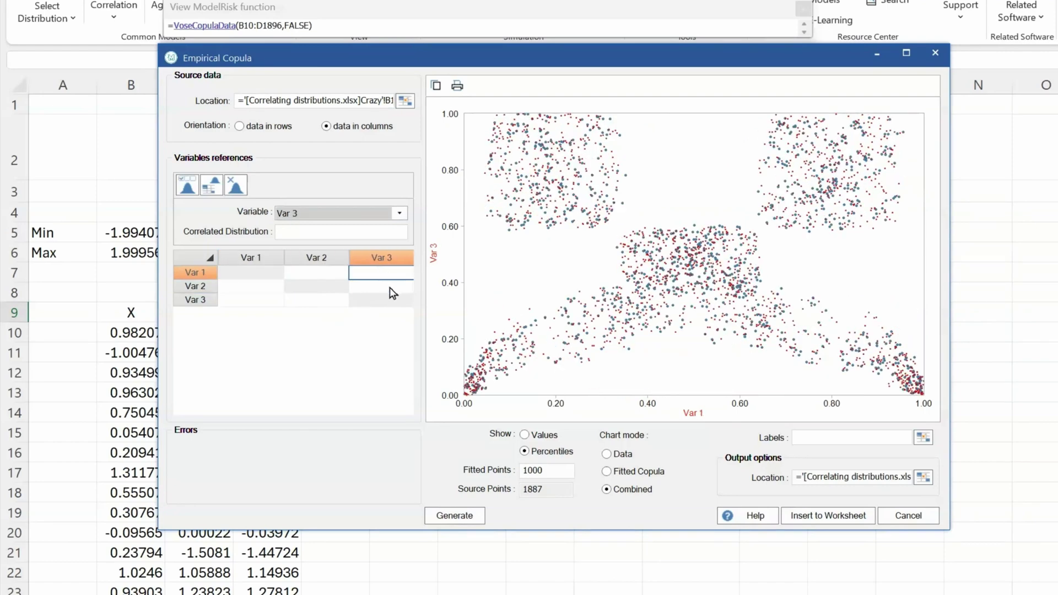
left_click(389, 287)
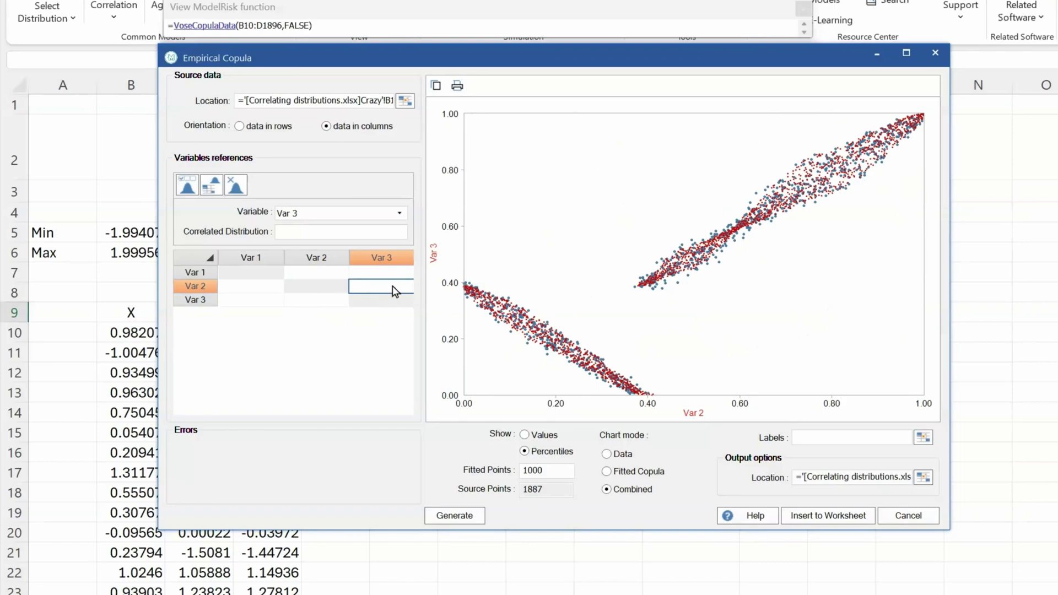
left_click(909, 516)
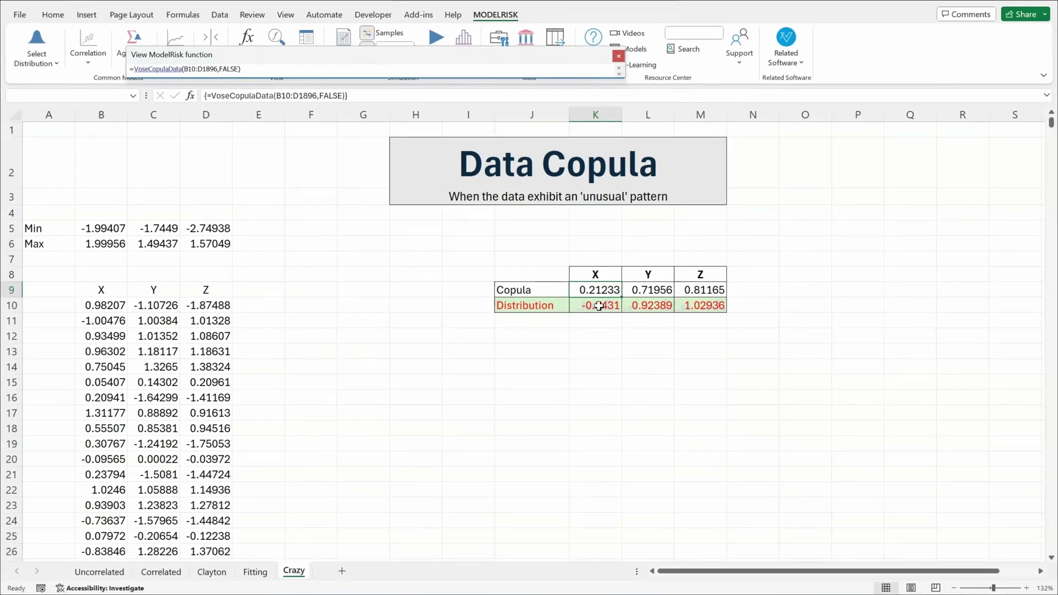
View the VoseOgive distribution behind K10, then close the Ogive window and the function bar.
left_click(598, 306)
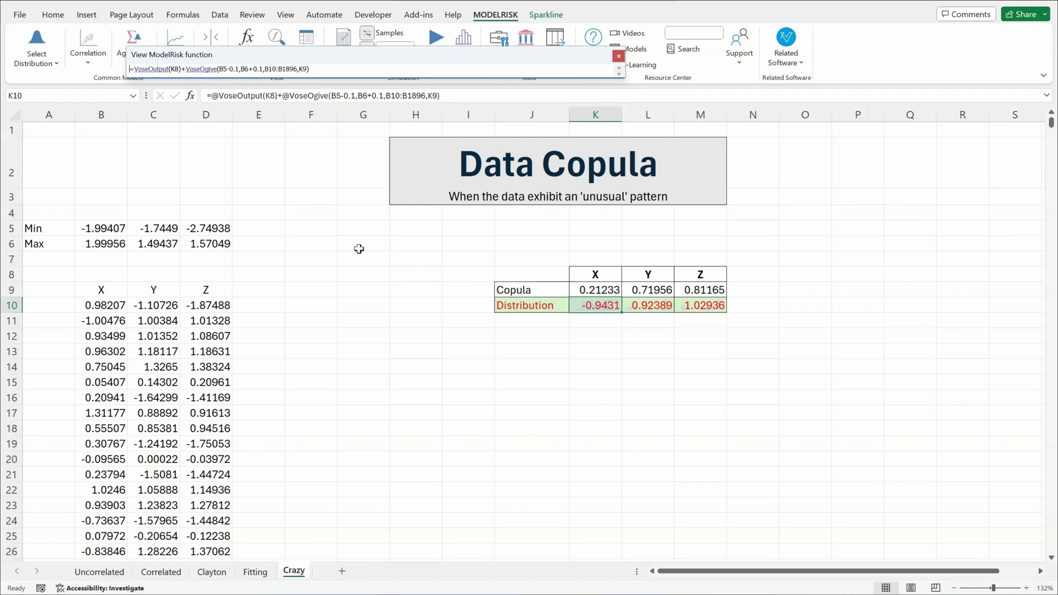
left_click(204, 73)
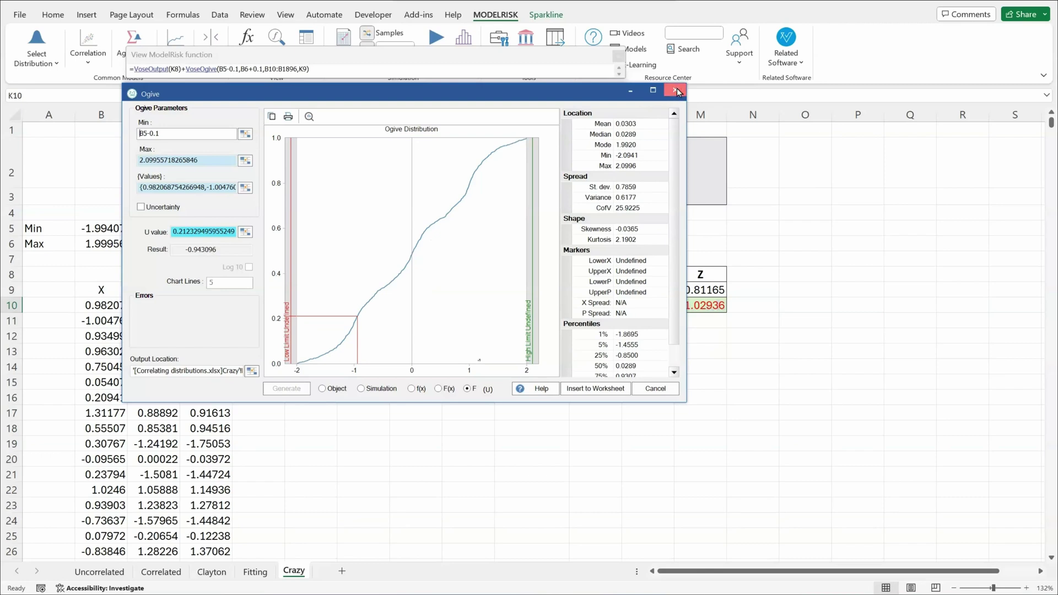
left_click(676, 90)
left_click(619, 57)
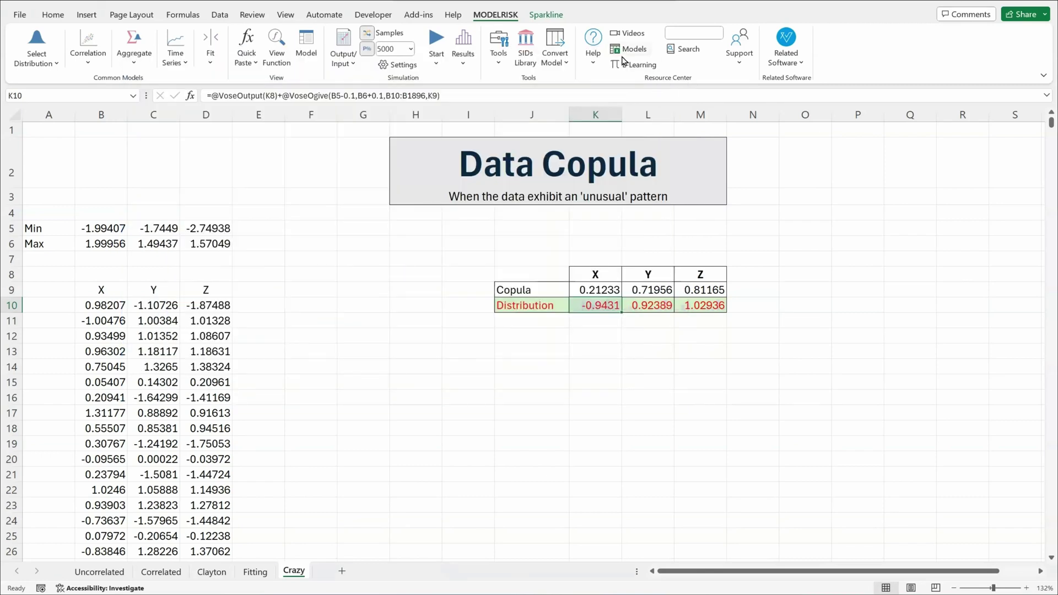